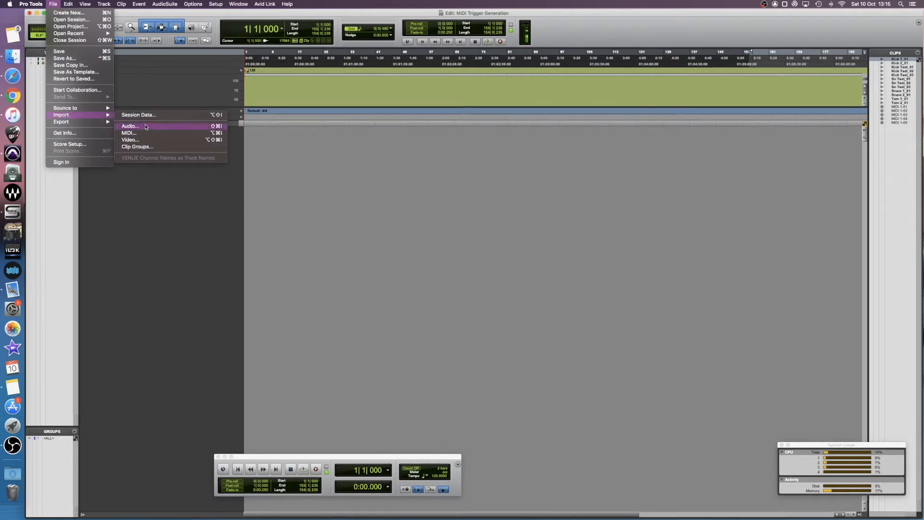
Step: Import the Kick 1, Kick 2, Snare 1, Snare 2, Tom 1 and Tom 2 audio files into the session
{"action": "left_click", "coordinate": [207, 128]}
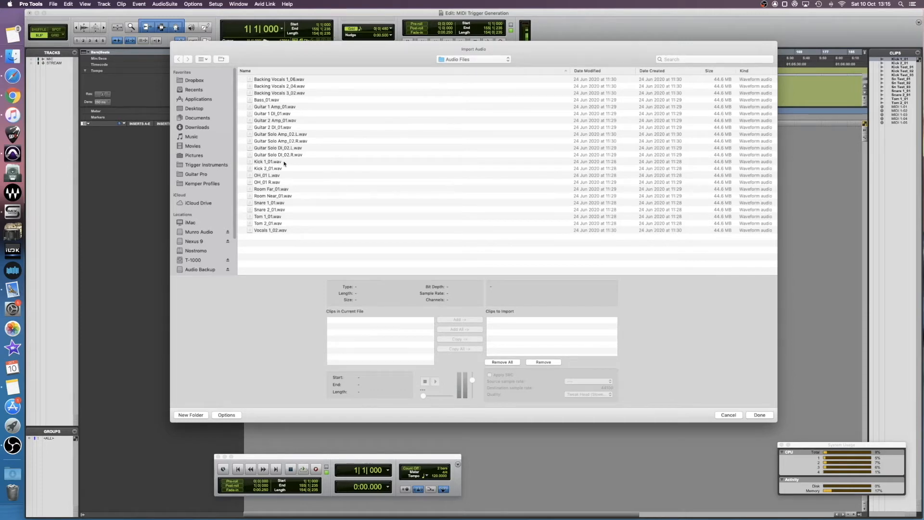
{"action": "left_click", "coordinate": [284, 161]}
{"action": "left_click", "coordinate": [285, 169], "text": "shift"}
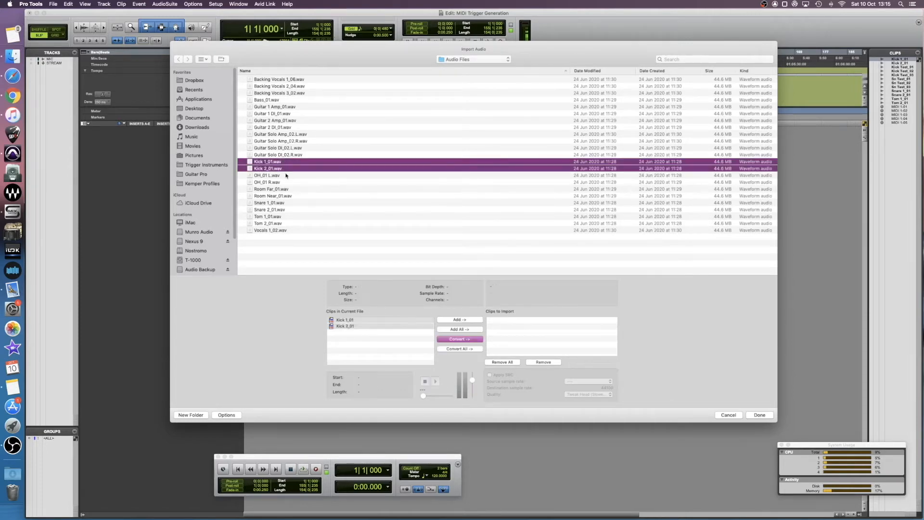
{"action": "left_click", "coordinate": [271, 203], "text": "shift"}
{"action": "left_click", "coordinate": [271, 209], "text": "shift"}
{"action": "left_click", "coordinate": [272, 216], "text": "shift"}
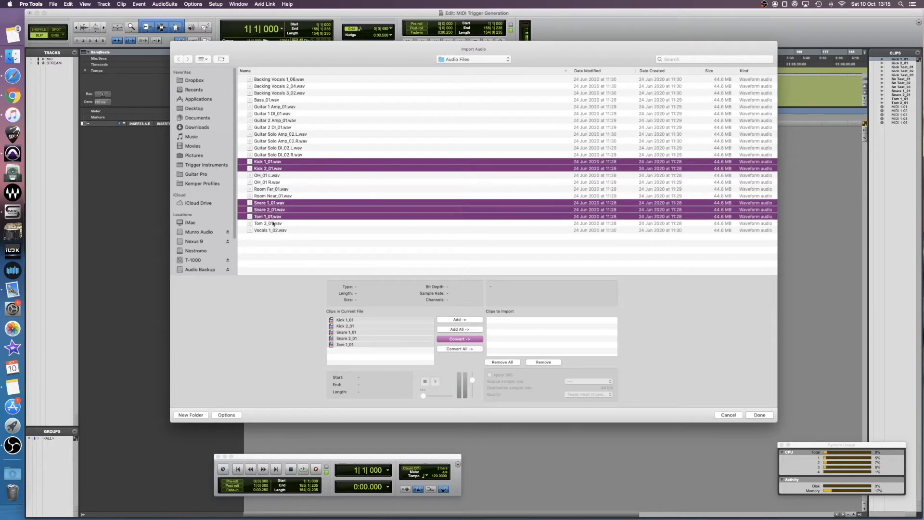
{"action": "left_click", "coordinate": [273, 223], "text": "shift"}
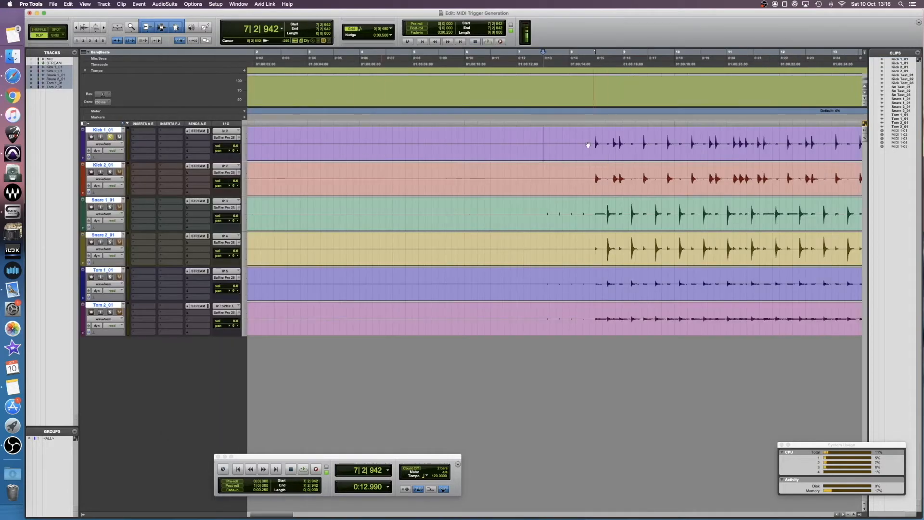
Step: Play back and zoom in on the kick tracks, soloing Kick 1_01 and Kick 2_01 to compare them
{"action": "left_click", "coordinate": [570, 140]}
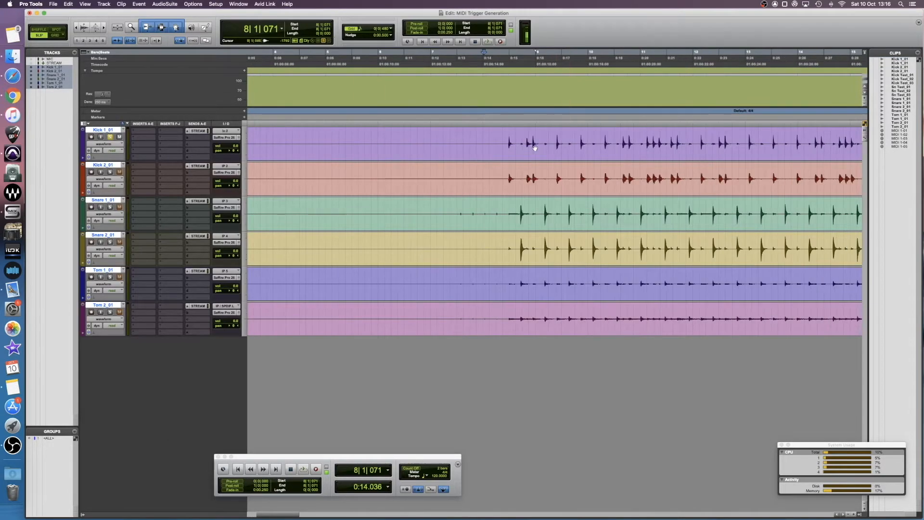
{"action": "key", "text": "space"}
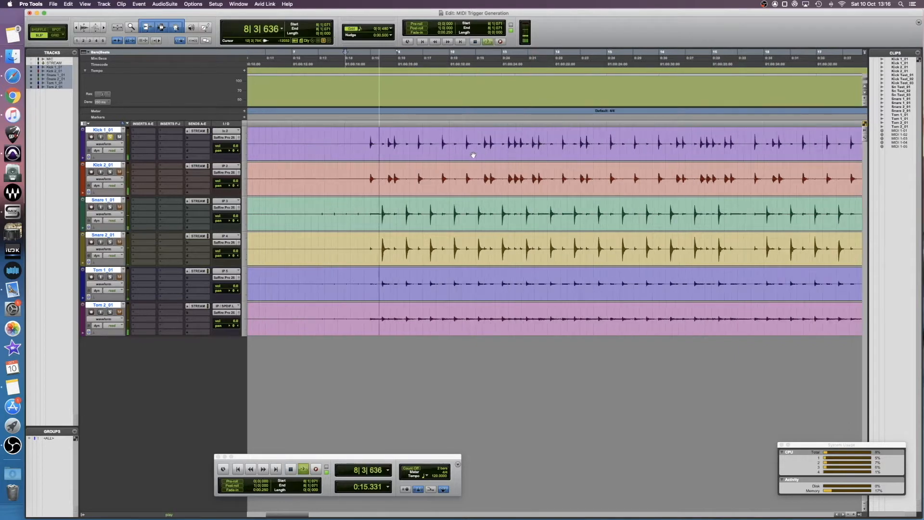
{"action": "key", "text": "t"}
{"action": "key", "text": "t"}
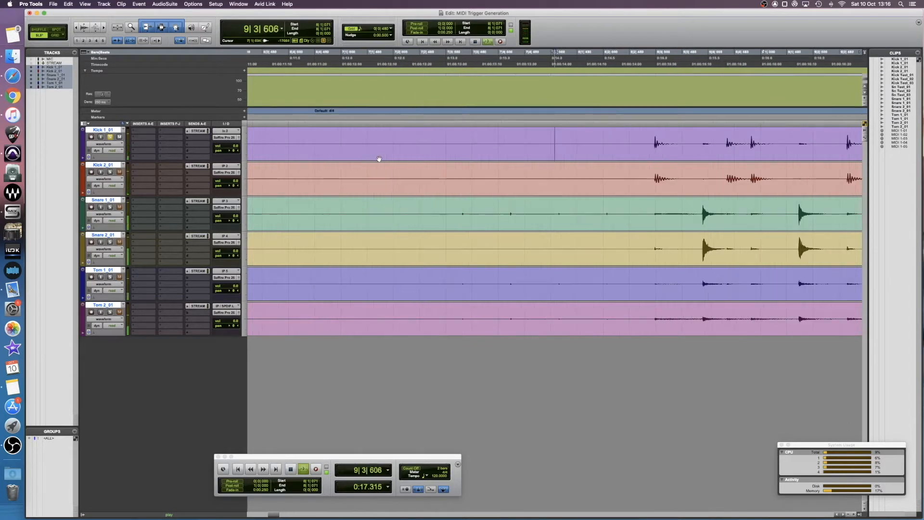
{"action": "key", "text": "space"}
{"action": "left_click", "coordinate": [110, 137]}
{"action": "left_click", "coordinate": [111, 172]}
{"action": "key", "text": "space"}
{"action": "key", "text": "space"}
{"action": "left_click_drag", "start_coordinate": [388, 142], "coordinate": [568, 144]}
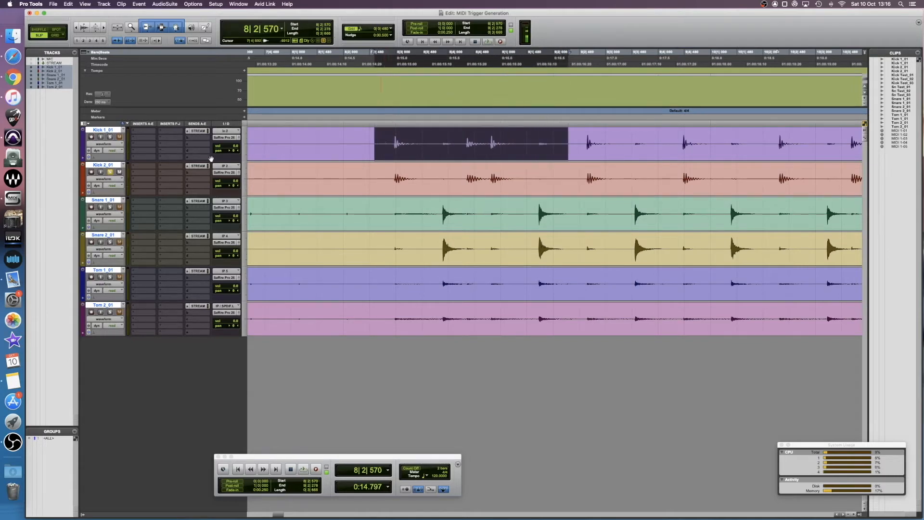
Step: Hide and make inactive the Kick 2_01 track
{"action": "left_click", "coordinate": [103, 166]}
{"action": "right_click", "coordinate": [103, 166]}
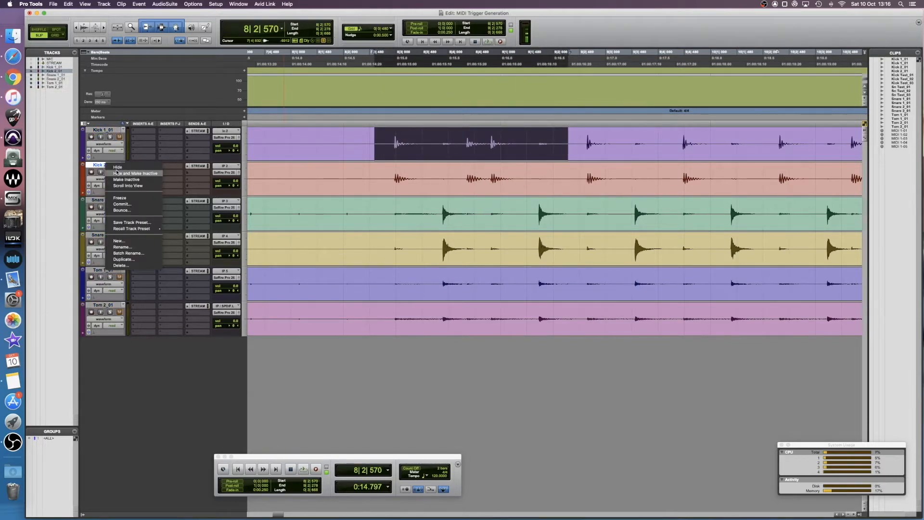
{"action": "left_click", "coordinate": [113, 173]}
{"action": "left_click", "coordinate": [427, 176]}
{"action": "left_click", "coordinate": [389, 177]}
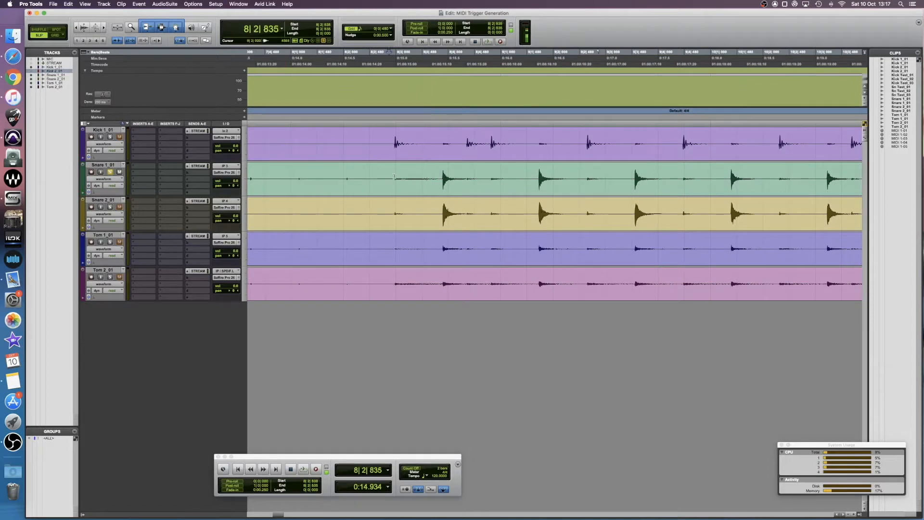
Step: Audition the snare tracks, then hide and make inactive the Snare 2_01 track
{"action": "key", "text": "space"}
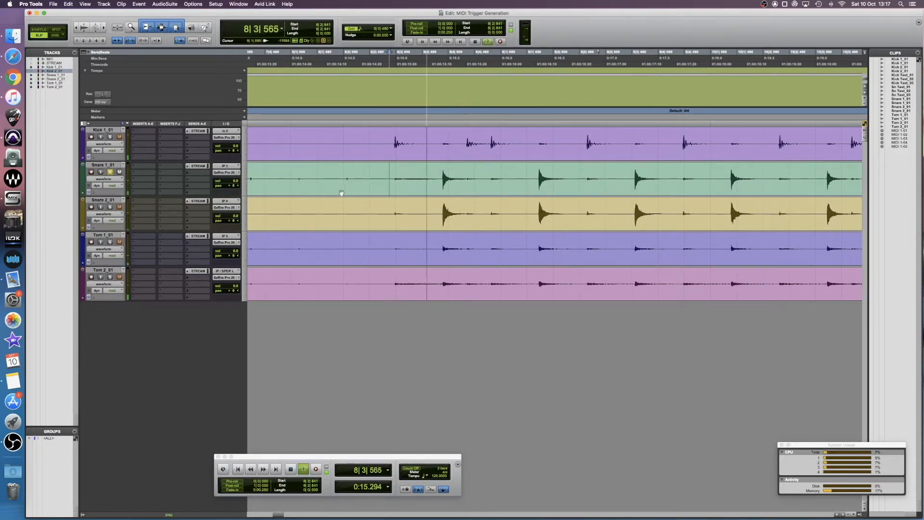
{"action": "key", "text": "space"}
{"action": "left_click", "coordinate": [111, 208]}
{"action": "key", "text": "space"}
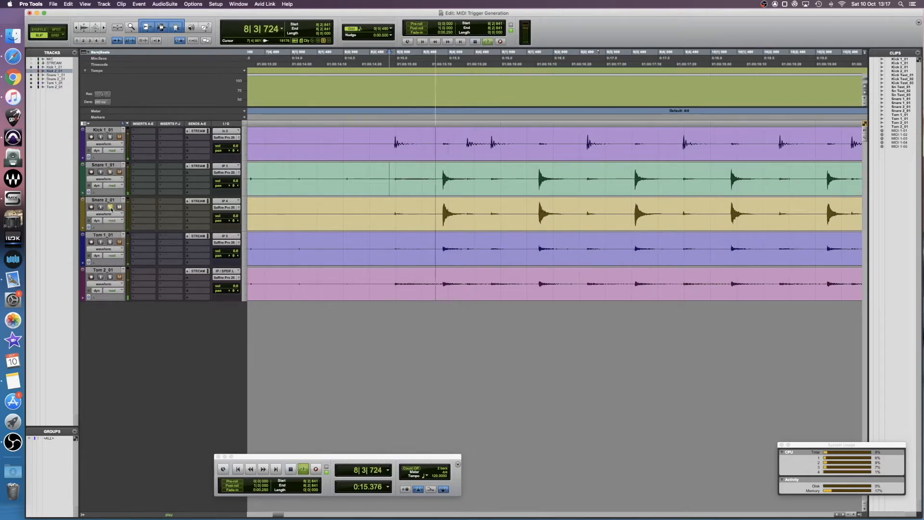
{"action": "key", "text": "space"}
{"action": "left_click", "coordinate": [111, 200]}
{"action": "right_click", "coordinate": [111, 200]}
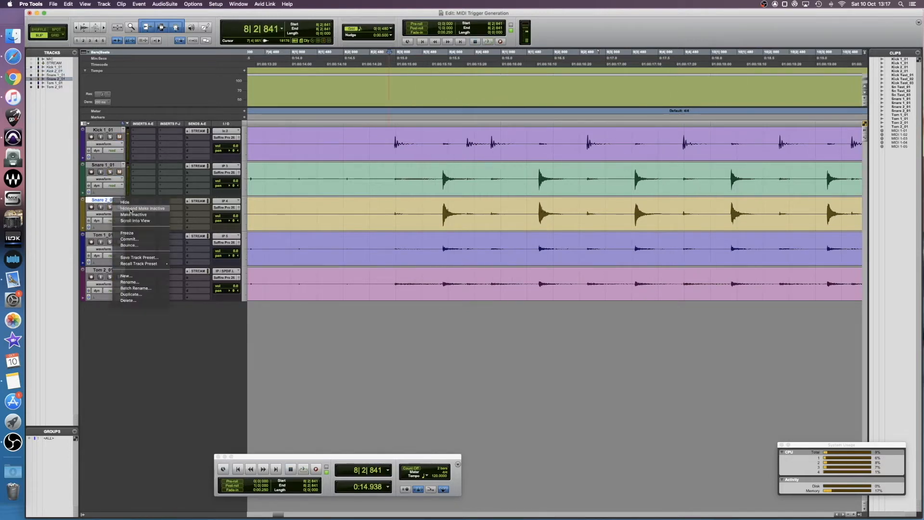
{"action": "left_click", "coordinate": [121, 208]}
Step: Zoom out to the whole session and add a new mono MIDI track below Kick 1_01
{"action": "left_click", "coordinate": [111, 200]}
{"action": "left_click", "coordinate": [111, 235]}
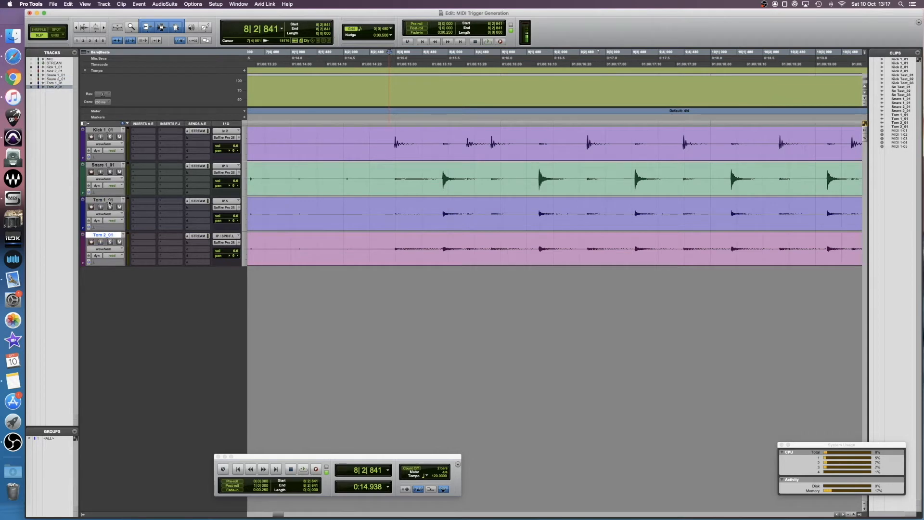
{"action": "left_click", "coordinate": [111, 130]}
{"action": "key", "text": "alt+a"}
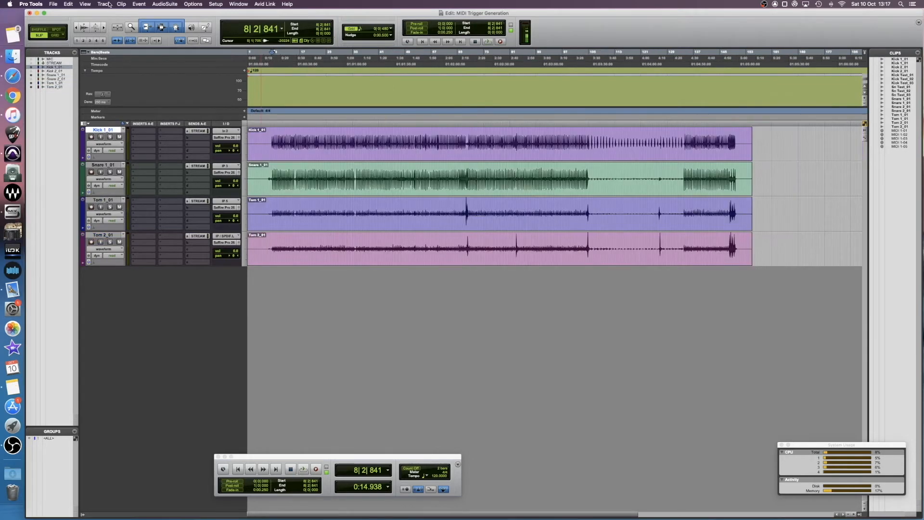
{"action": "left_click", "coordinate": [109, 5]}
{"action": "left_click", "coordinate": [109, 12]}
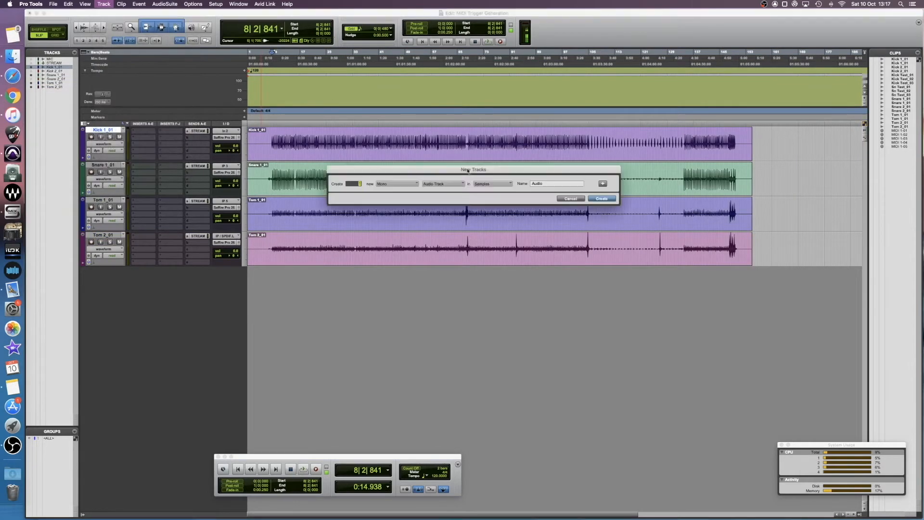
{"action": "left_click", "coordinate": [435, 188]}
{"action": "left_click", "coordinate": [443, 212]}
{"action": "left_click", "coordinate": [592, 200]}
Step: Select the full session length on the MIDI track and consolidate it into an empty MIDI clip
{"action": "left_click_drag", "start_coordinate": [753, 178], "coordinate": [212, 179]}
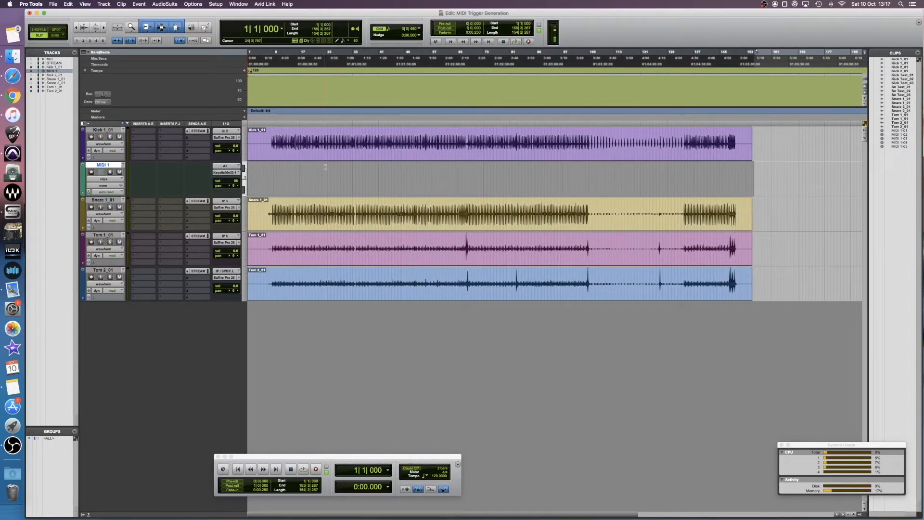
{"action": "key", "text": "alt+shift+3"}
{"action": "left_click", "coordinate": [278, 168]}
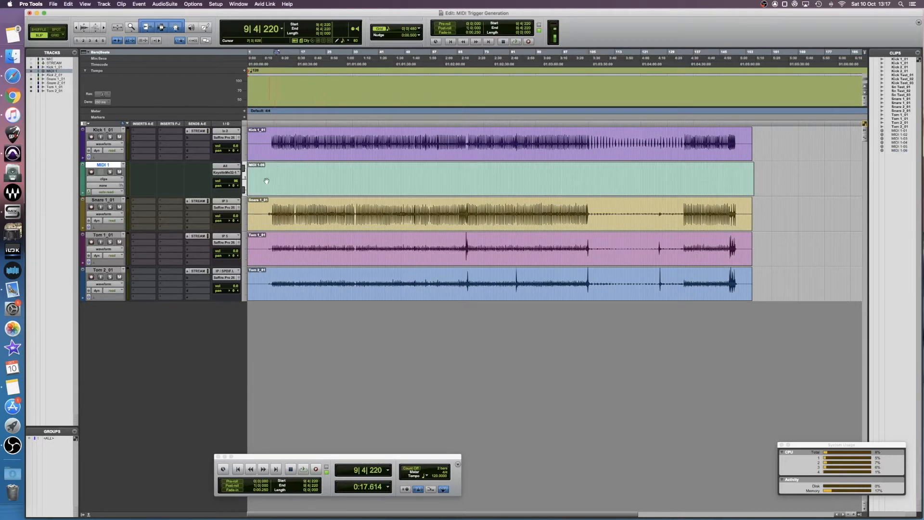
Step: Open the MIDI clip in the MIDI Editor and place a note at the very start
{"action": "double_click", "coordinate": [295, 186]}
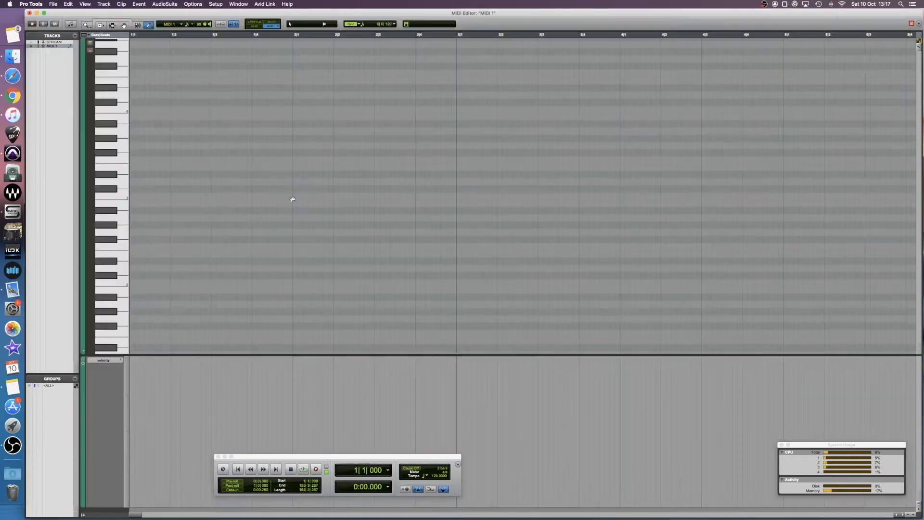
{"action": "scroll", "coordinate": [163, 268], "scroll_direction": "down", "scroll_amount": 1}
{"action": "scroll", "coordinate": [163, 269], "scroll_direction": "down", "scroll_amount": 3}
{"action": "left_click", "coordinate": [132, 236]}
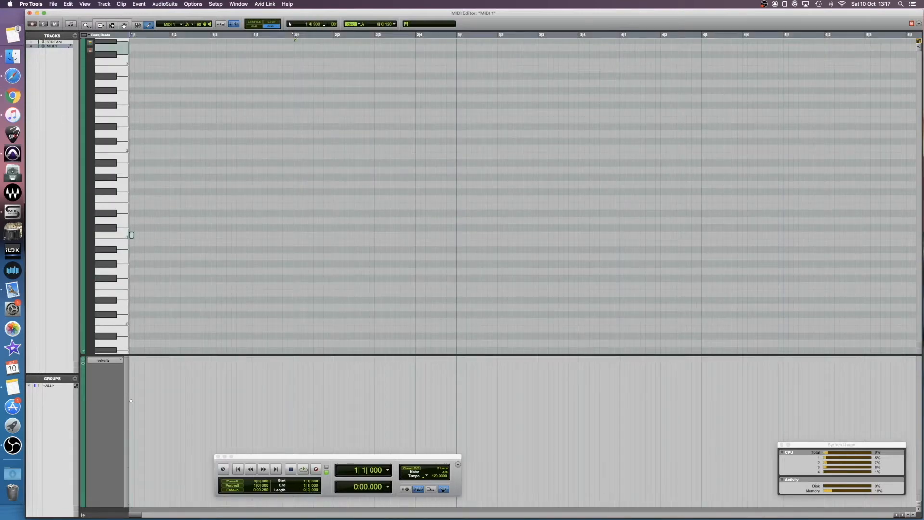
Step: Duplicate the MIDI 1 track three times and move the copies below the Snare 1_01 and Tom tracks
{"action": "right_click", "coordinate": [102, 164]}
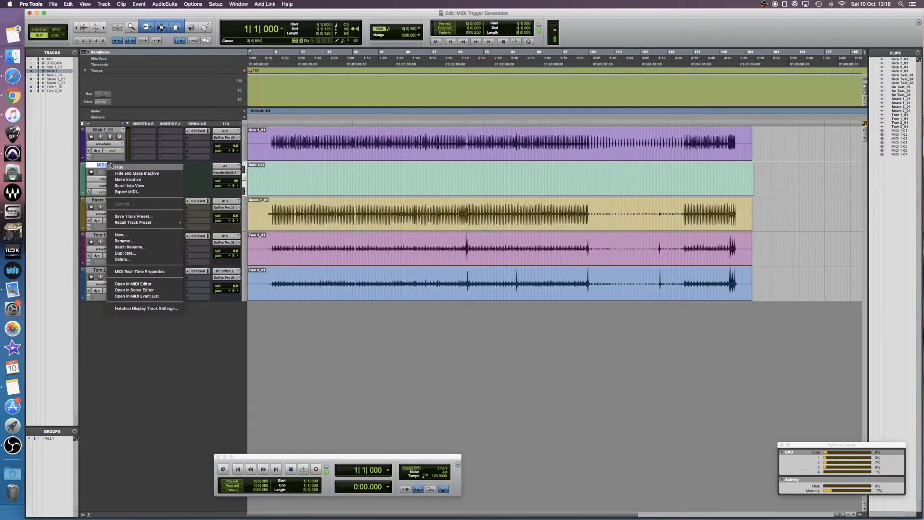
{"action": "left_click", "coordinate": [133, 254]}
{"action": "left_click", "coordinate": [496, 248]}
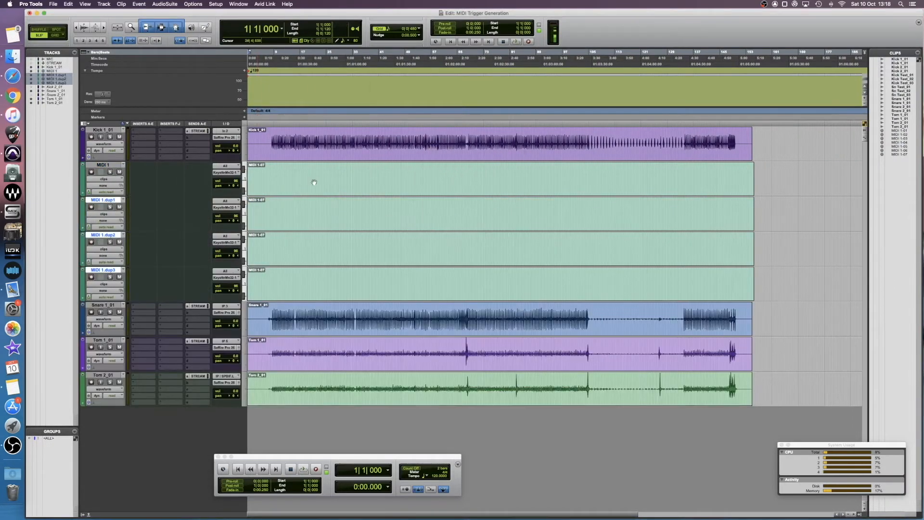
{"action": "left_click_drag", "start_coordinate": [102, 274], "coordinate": [109, 340]}
{"action": "left_click_drag", "start_coordinate": [113, 200], "coordinate": [111, 271]}
Step: Select all the MIDI tracks and switch their track view to velocity
{"action": "left_click", "coordinate": [107, 165], "text": "super"}
{"action": "left_click", "coordinate": [109, 305], "text": "super"}
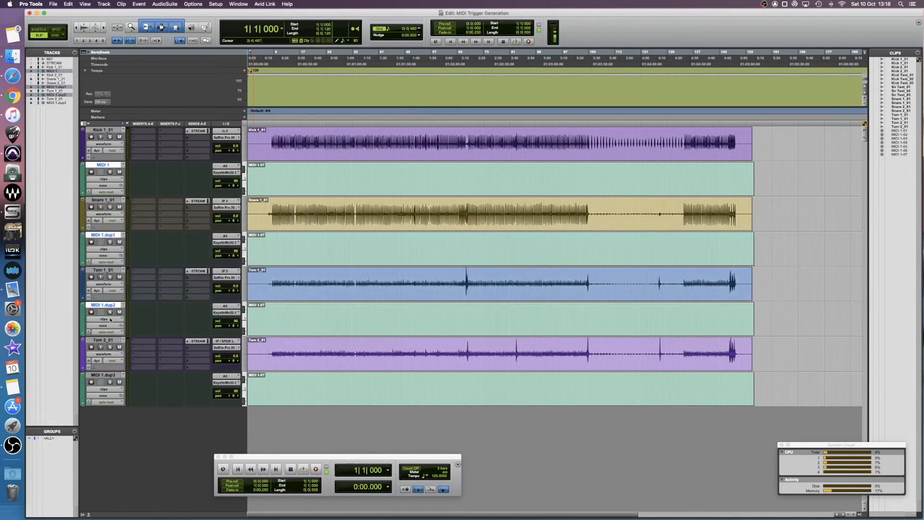
{"action": "left_click", "coordinate": [106, 375], "text": "super"}
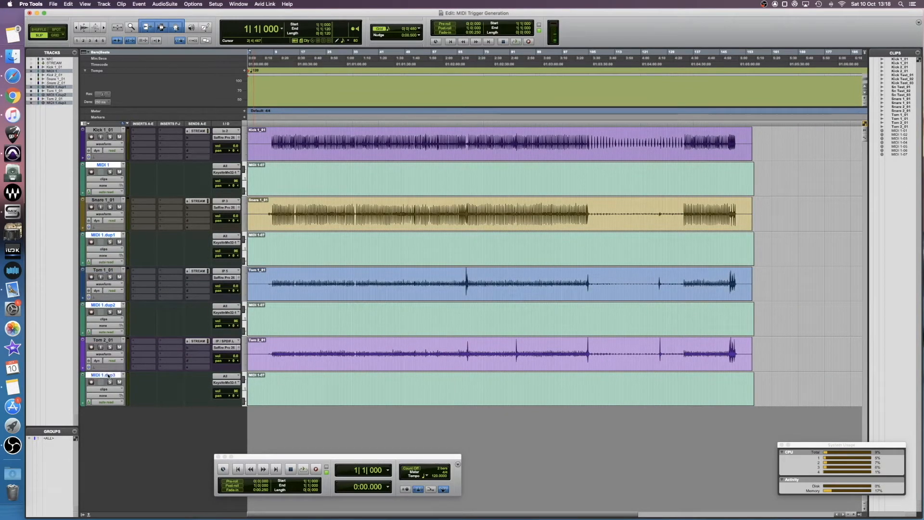
{"action": "left_click", "coordinate": [105, 179]}
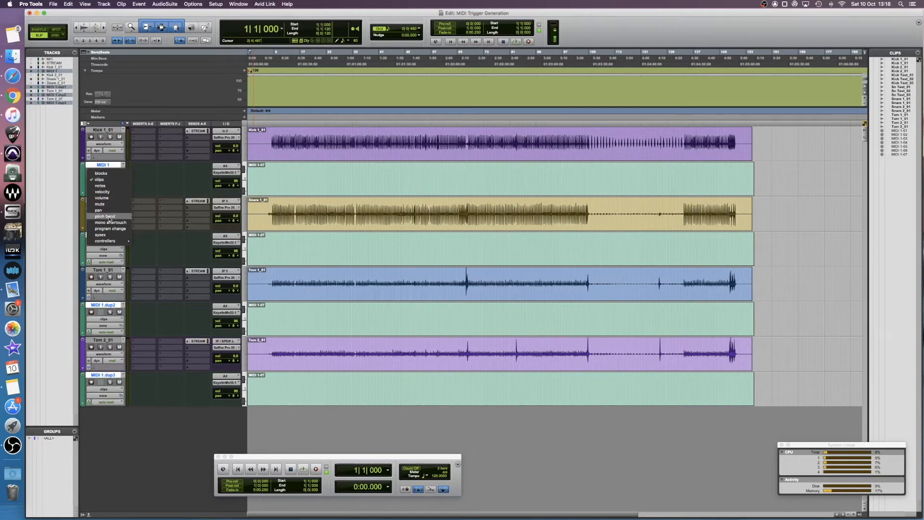
{"action": "left_click", "coordinate": [109, 192]}
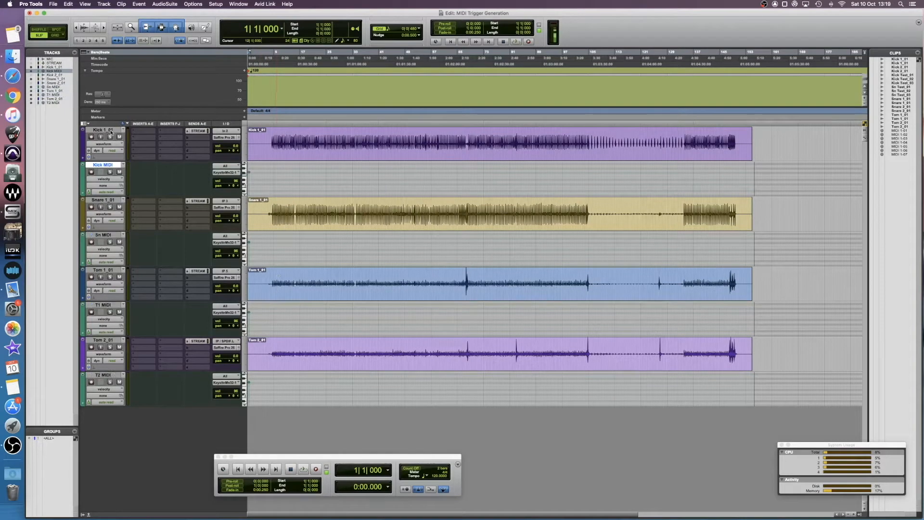
Step: Group the Kick 1_01 and Kick MIDI tracks together
{"action": "left_click", "coordinate": [112, 133]}
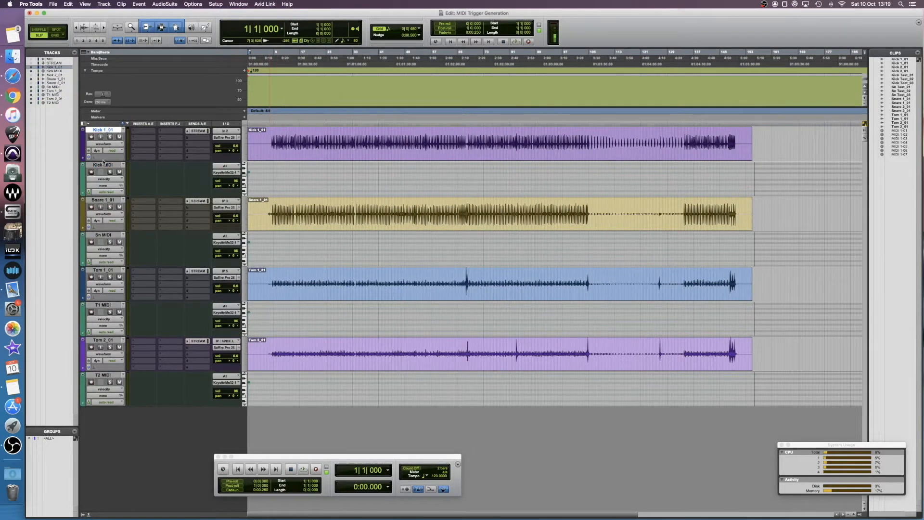
{"action": "left_click", "coordinate": [104, 165], "text": "shift"}
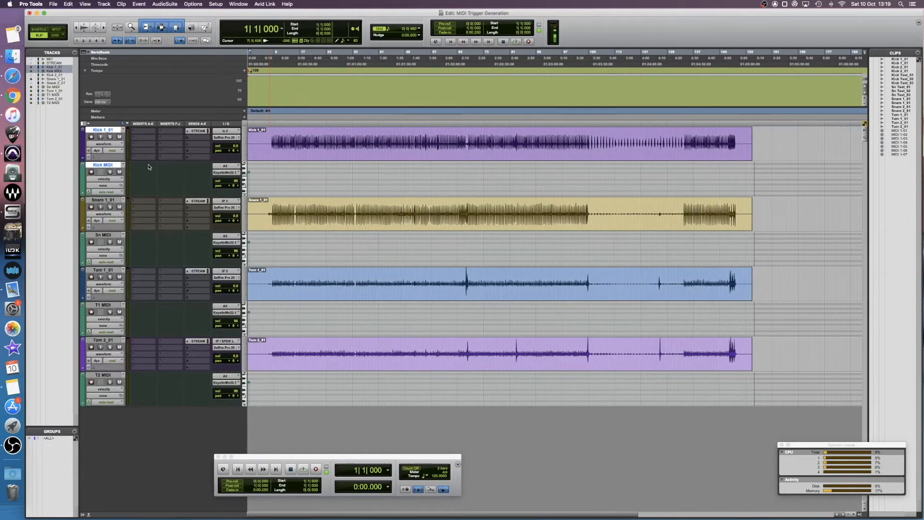
{"action": "key", "text": "super+g"}
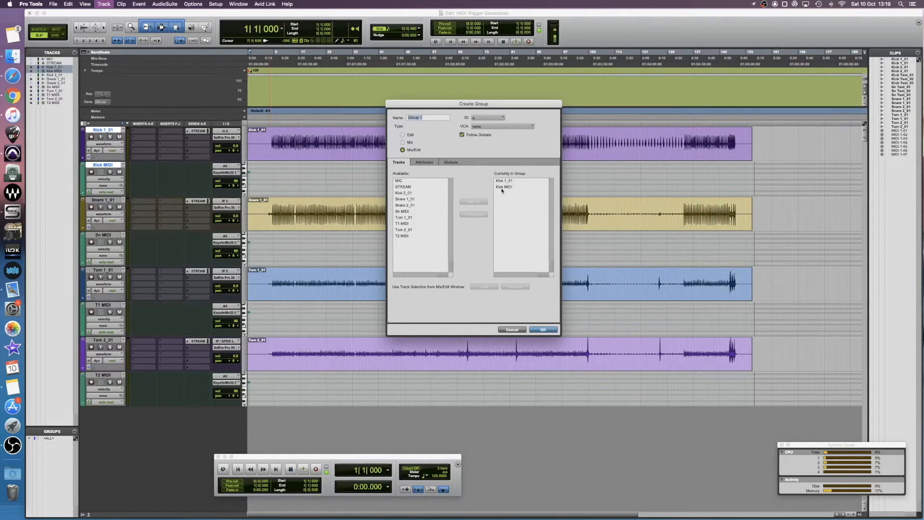
{"action": "left_click", "coordinate": [543, 330]}
Step: Group the Snare 1_01 and Sn MIDI tracks together
{"action": "left_click_drag", "start_coordinate": [267, 148], "coordinate": [320, 175]}
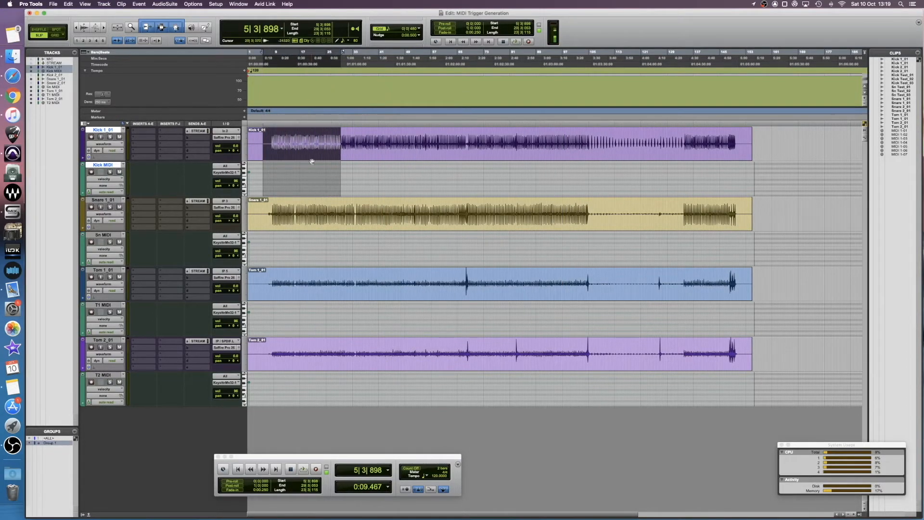
{"action": "left_click", "coordinate": [103, 200]}
{"action": "left_click", "coordinate": [110, 235], "text": "shift"}
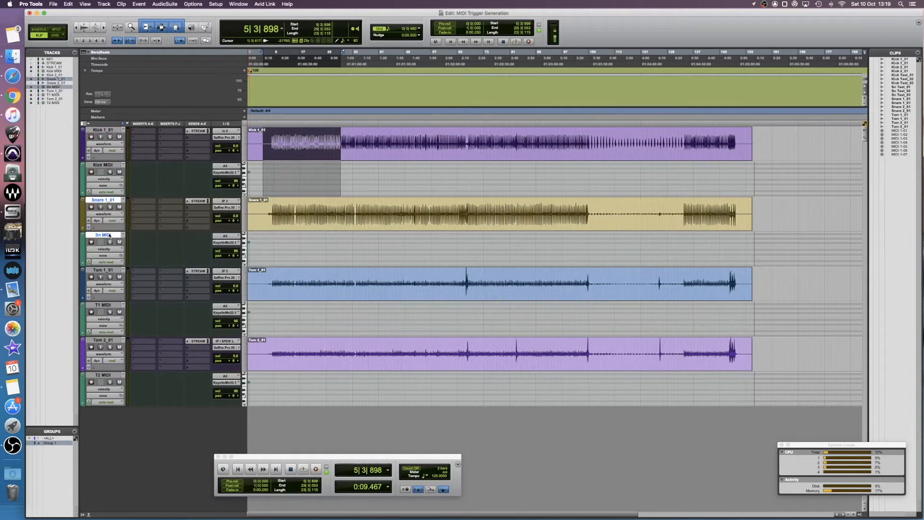
{"action": "key", "text": "super+g"}
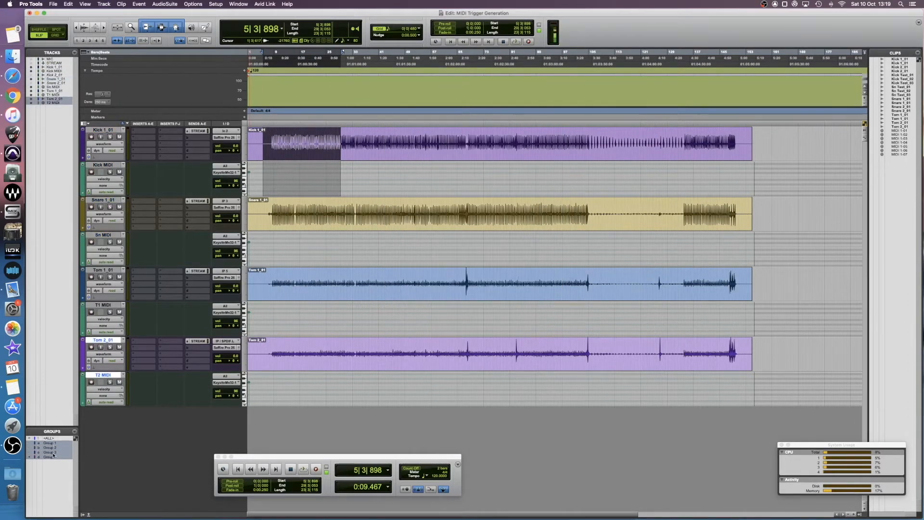
Step: Solo Kick 1_01 and enlarge the kick tracks' height
{"action": "left_click", "coordinate": [110, 137]}
{"action": "left_click_drag", "start_coordinate": [113, 160], "coordinate": [119, 284]}
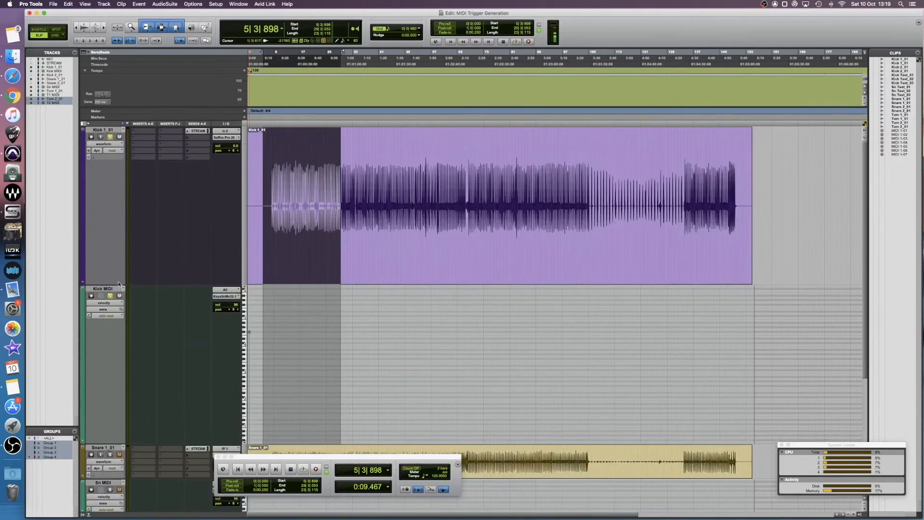
Step: Zoom in at the session start and delete the placeholder note from the Kick MIDI track
{"action": "left_click", "coordinate": [238, 470]}
{"action": "key", "text": "t"}
{"action": "key", "text": "t"}
{"action": "key", "text": "t"}
{"action": "key", "text": "t"}
{"action": "key", "text": "t"}
{"action": "key", "text": "t"}
{"action": "left_click_drag", "start_coordinate": [273, 383], "coordinate": [244, 425]}
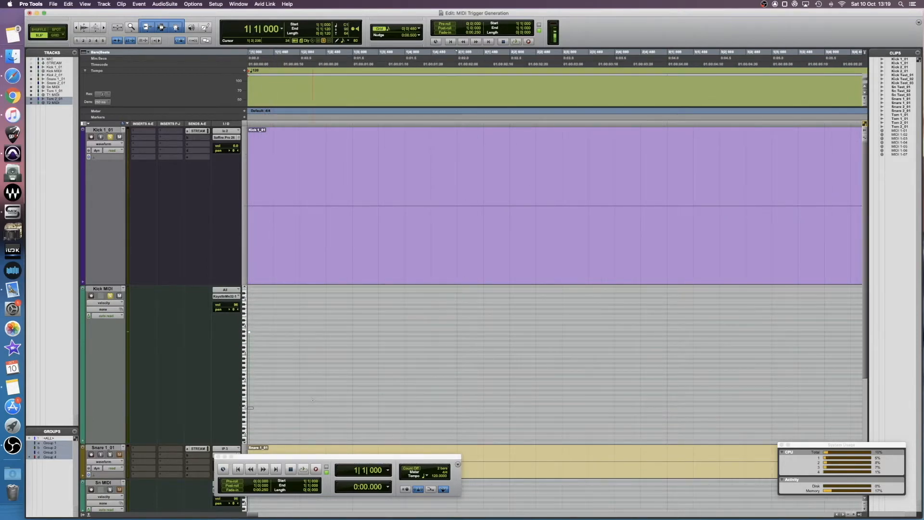
{"action": "key", "text": "Delete"}
Step: Enable Tab to Transients, jump to the first kick hit and paste a MIDI trigger note onto the Kick MIDI track there
{"action": "left_click", "coordinate": [430, 200]}
{"action": "left_click", "coordinate": [313, 179]}
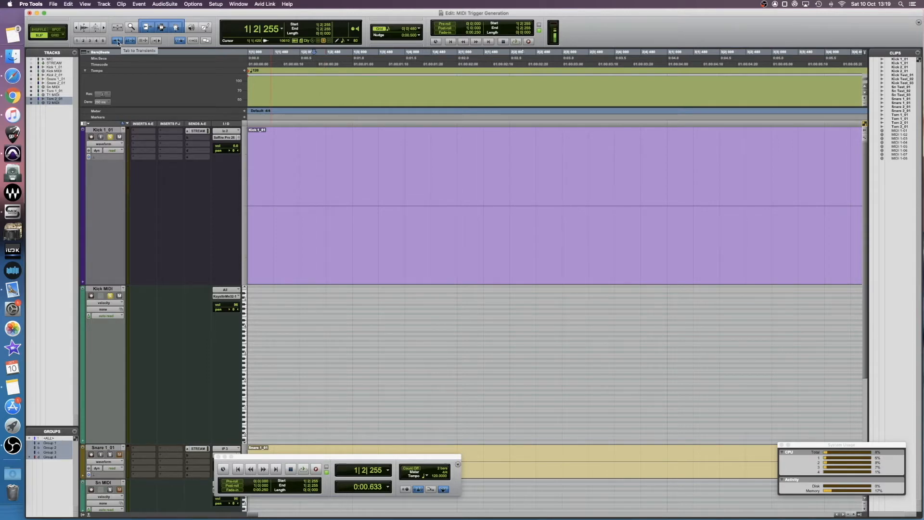
{"action": "left_click", "coordinate": [360, 187]}
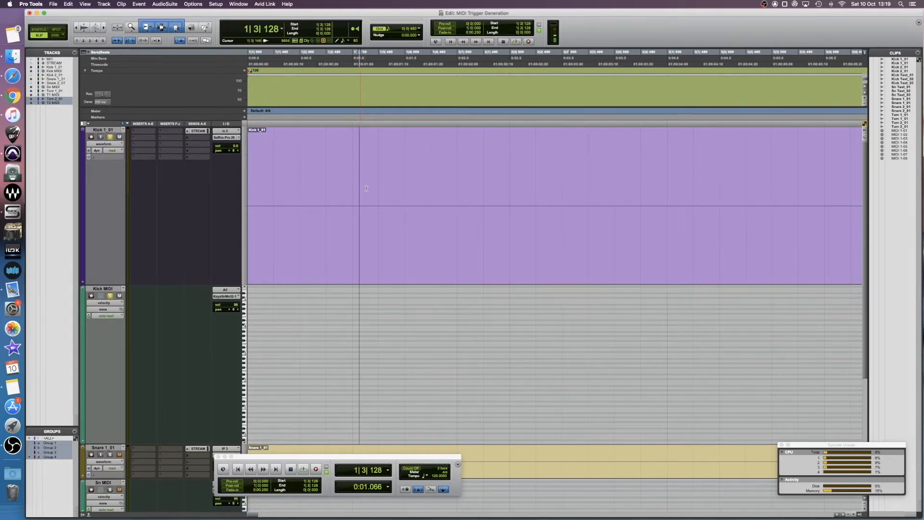
{"action": "key", "text": "Tab"}
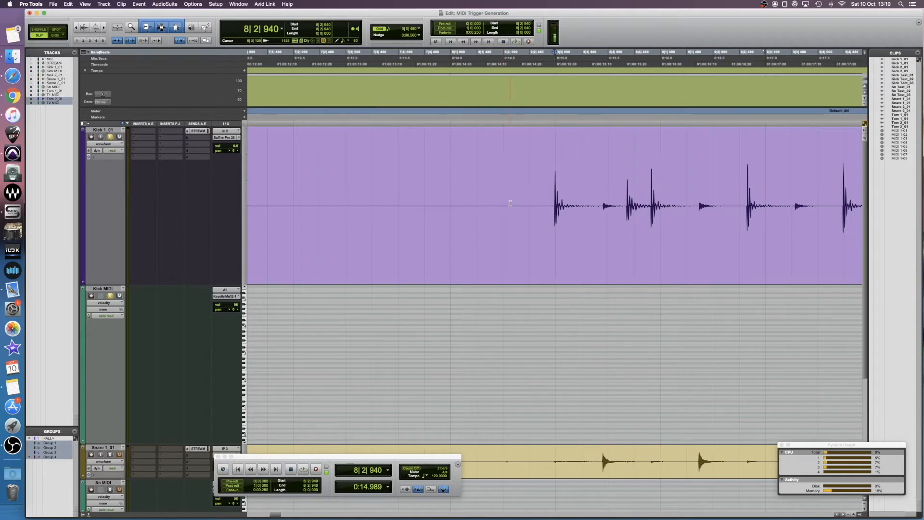
{"action": "key", "text": "super+bracketright"}
{"action": "key", "text": "super+bracketright"}
{"action": "key", "text": "super+v"}
Step: Select and play back a quiet stretch of the Kick 1_01 waveform to check for low-level bleed
{"action": "key", "text": "Tab"}
{"action": "key", "text": "Tab"}
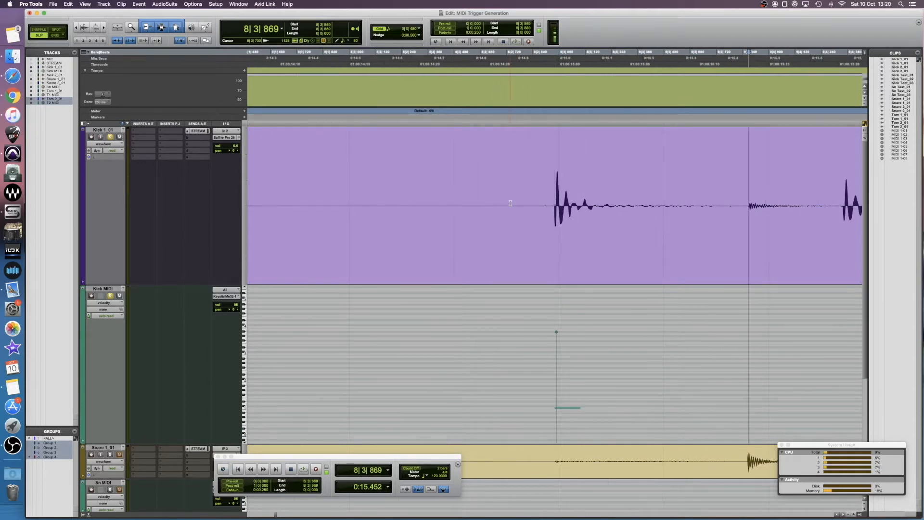
{"action": "left_click_drag", "start_coordinate": [726, 209], "coordinate": [840, 209]}
{"action": "key", "text": "space"}
{"action": "key", "text": "space"}
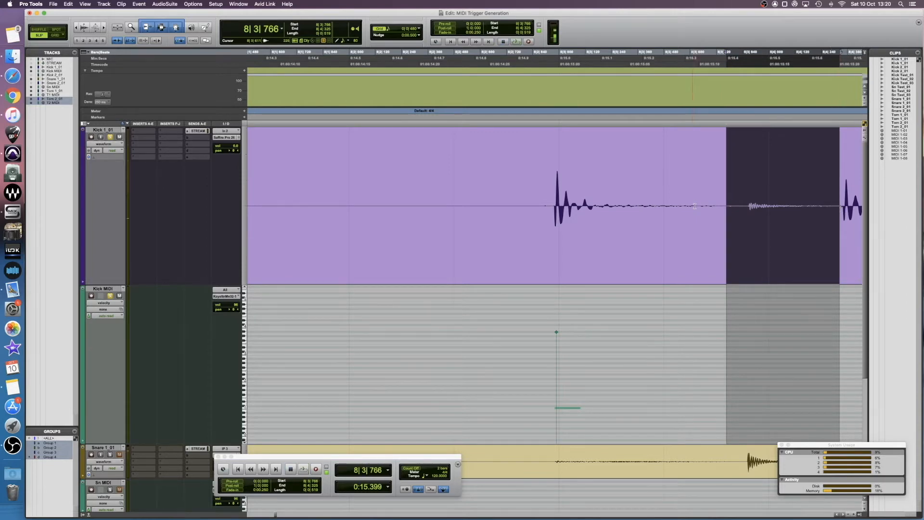
{"action": "scroll", "coordinate": [683, 226], "scroll_direction": "right", "scroll_amount": 3}
{"action": "scroll", "coordinate": [683, 226], "scroll_direction": "right", "scroll_amount": 3}
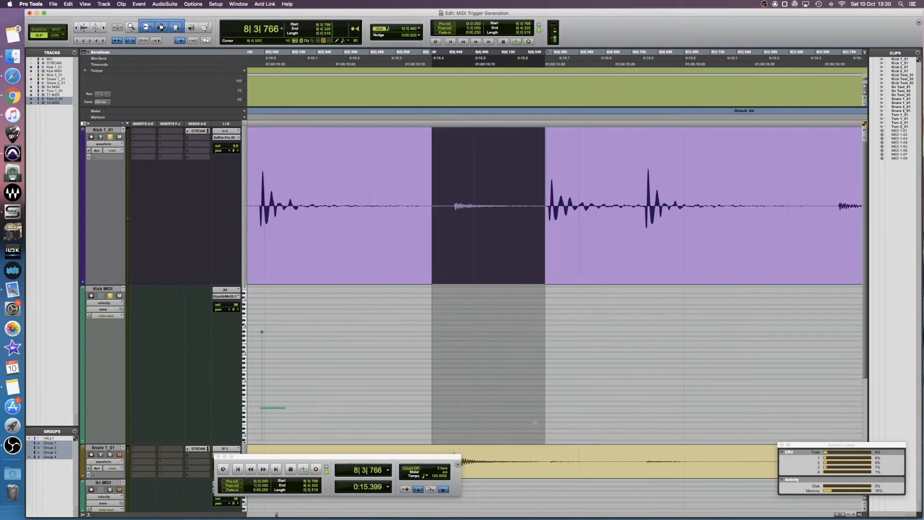
{"action": "scroll", "coordinate": [611, 222], "scroll_direction": "left", "scroll_amount": 3}
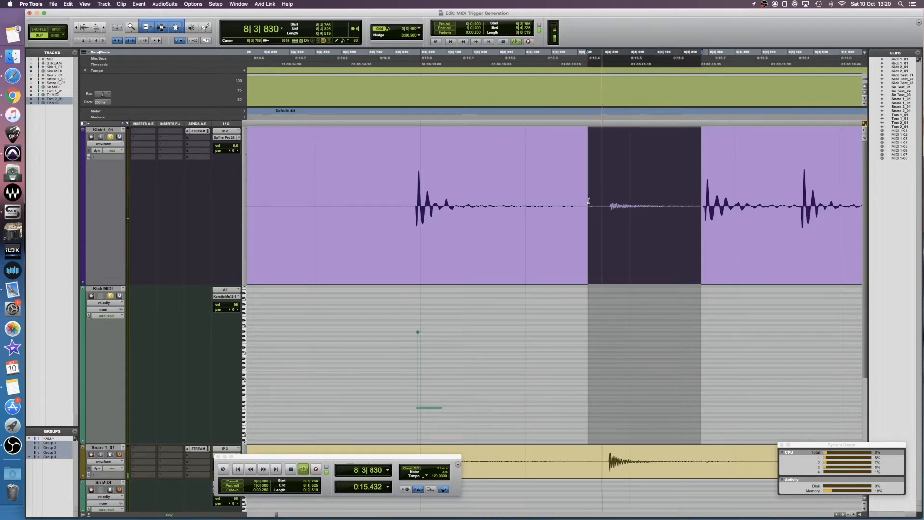
Step: Paste MIDI notes at the following kick transients on the Kick MIDI track, skipping the bleed hits
{"action": "key", "text": "Tab"}
{"action": "key", "text": "Tab"}
{"action": "key", "text": "Tab"}
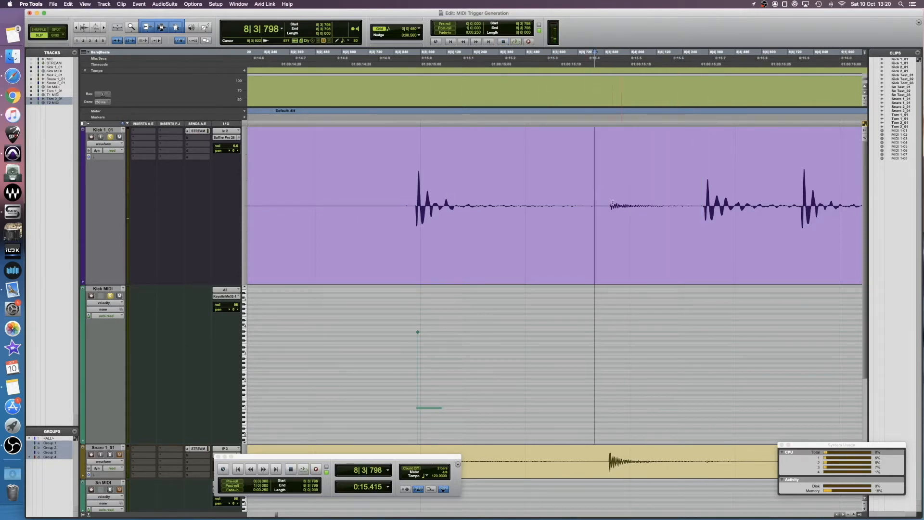
{"action": "key", "text": "Tab"}
{"action": "key", "text": "v"}
{"action": "key", "text": "Tab"}
{"action": "key", "text": "v"}
{"action": "key", "text": "Tab"}
{"action": "key", "text": "Tab"}
{"action": "key", "text": "v"}
{"action": "key", "text": "Tab"}
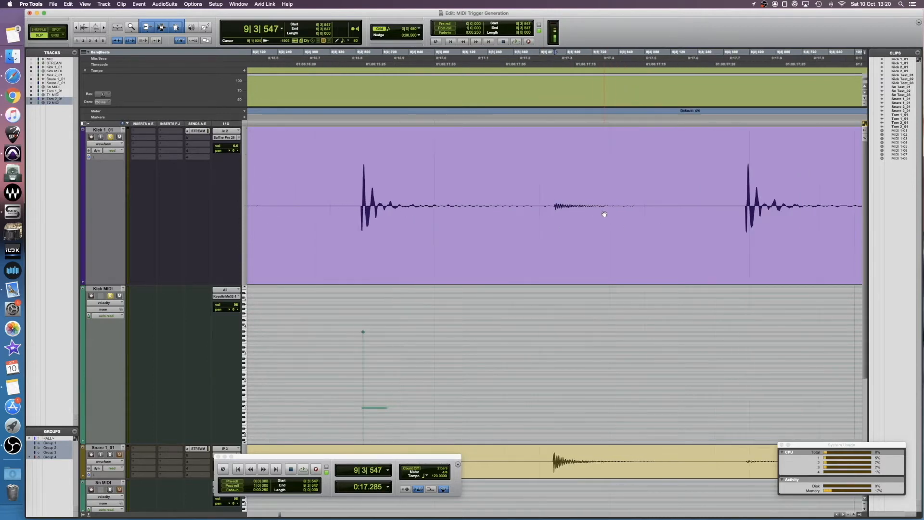
{"action": "key", "text": "Tab"}
{"action": "key", "text": "v"}
{"action": "key", "text": "Tab"}
Step: Step through the kick transients at high zoom to examine the pasted notes against the waveform
{"action": "key", "text": "r"}
{"action": "key", "text": "r"}
{"action": "key", "text": "r"}
{"action": "key", "text": "r"}
{"action": "left_click_drag", "start_coordinate": [429, 200], "coordinate": [576, 235]}
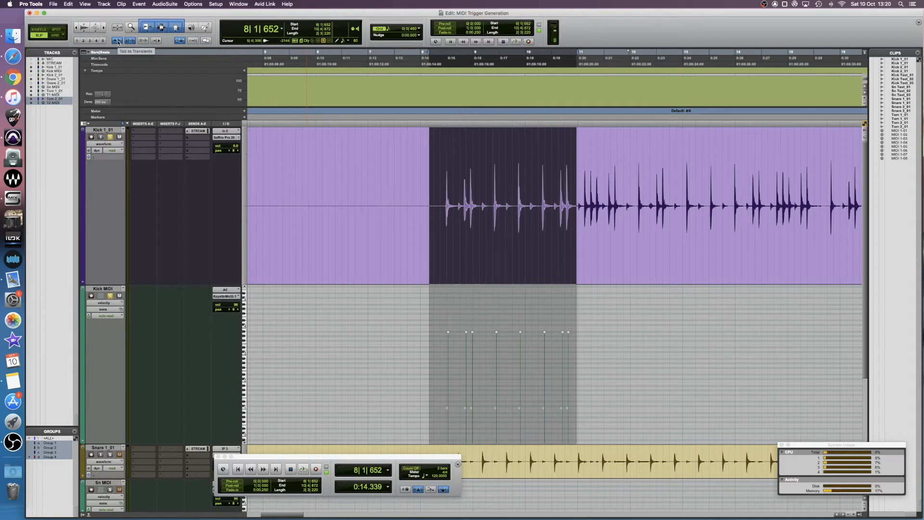
{"action": "left_click", "coordinate": [437, 214]}
{"action": "key", "text": "t"}
{"action": "key", "text": "t"}
{"action": "key", "text": "t"}
{"action": "key", "text": "t"}
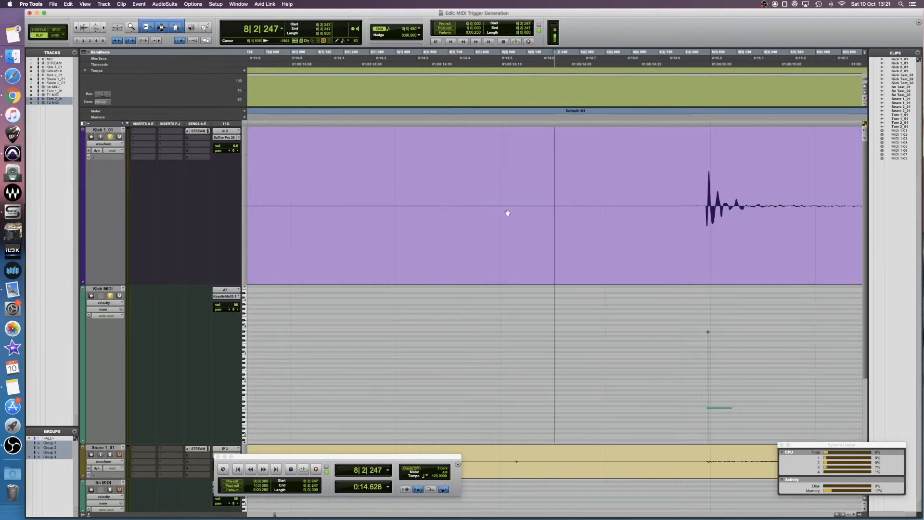
{"action": "key", "text": "Tab"}
{"action": "scroll", "coordinate": [603, 230], "scroll_direction": "right", "scroll_amount": 5}
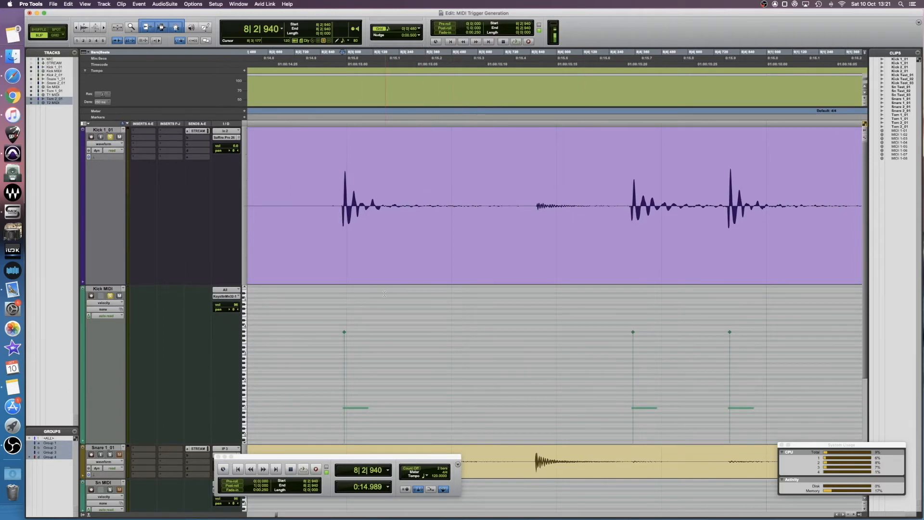
{"action": "key", "text": "t"}
{"action": "key", "text": "t"}
{"action": "key", "text": "t"}
{"action": "key", "text": "t"}
{"action": "key", "text": "t"}
{"action": "left_click", "coordinate": [495, 211]}
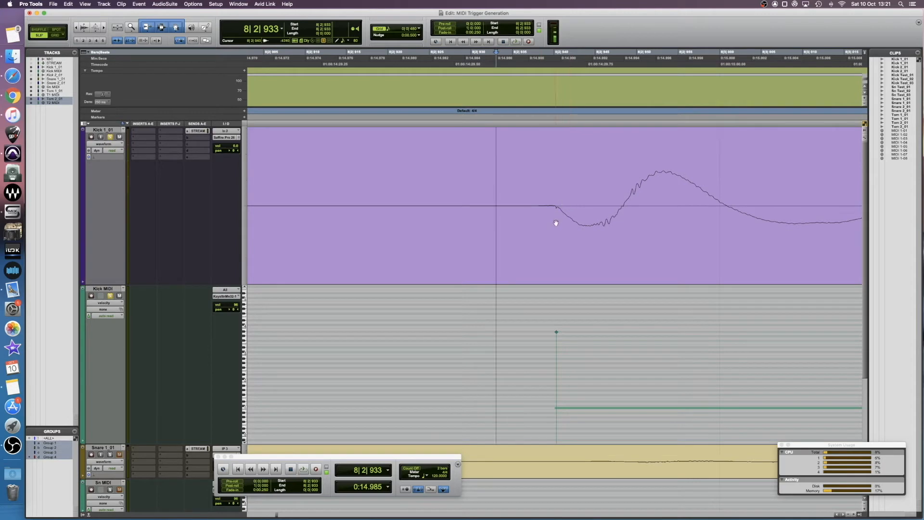
{"action": "key", "text": "Tab"}
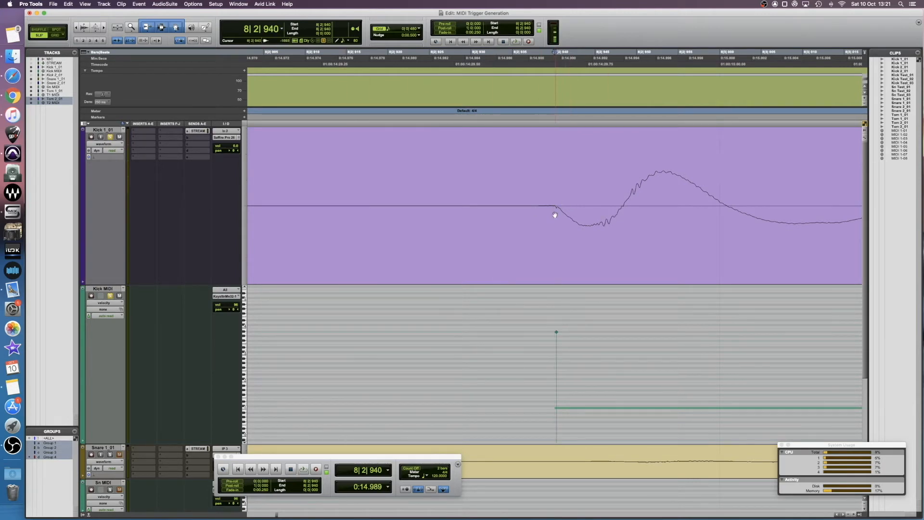
{"action": "key", "text": "Tab"}
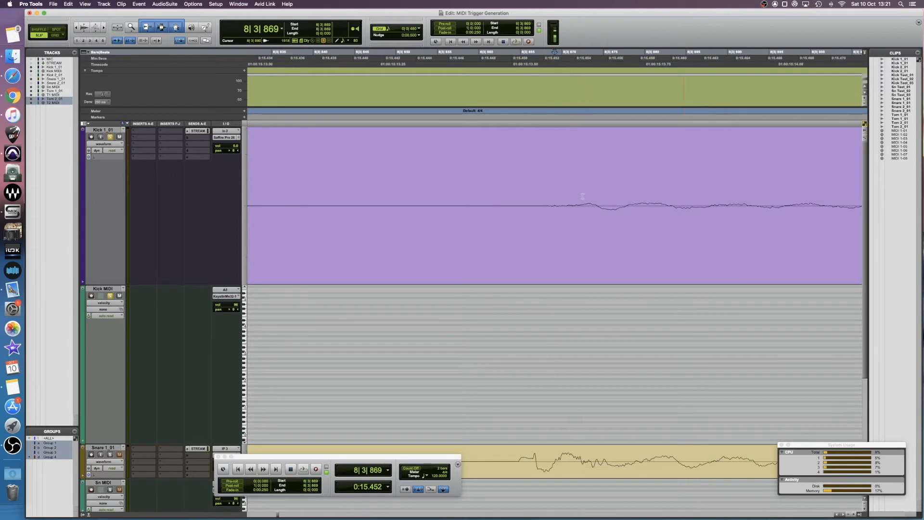
{"action": "key", "text": "Tab"}
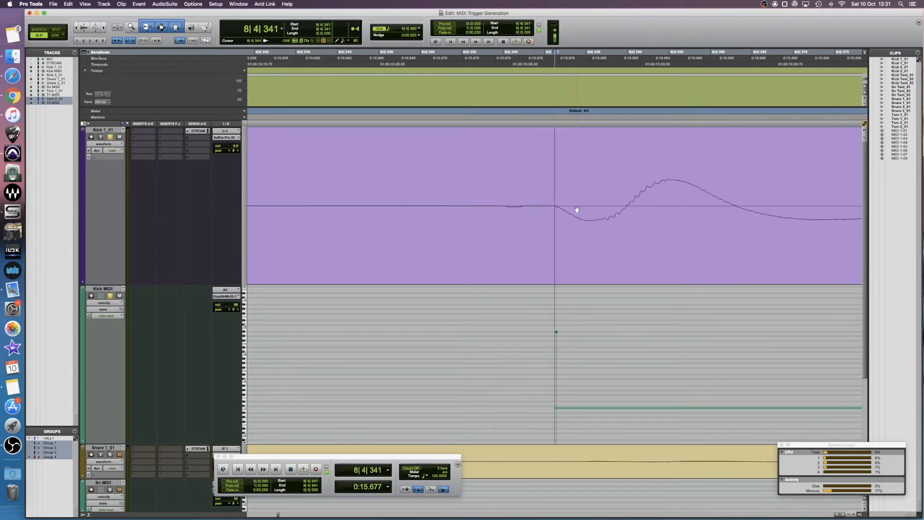
{"action": "key", "text": "Tab"}
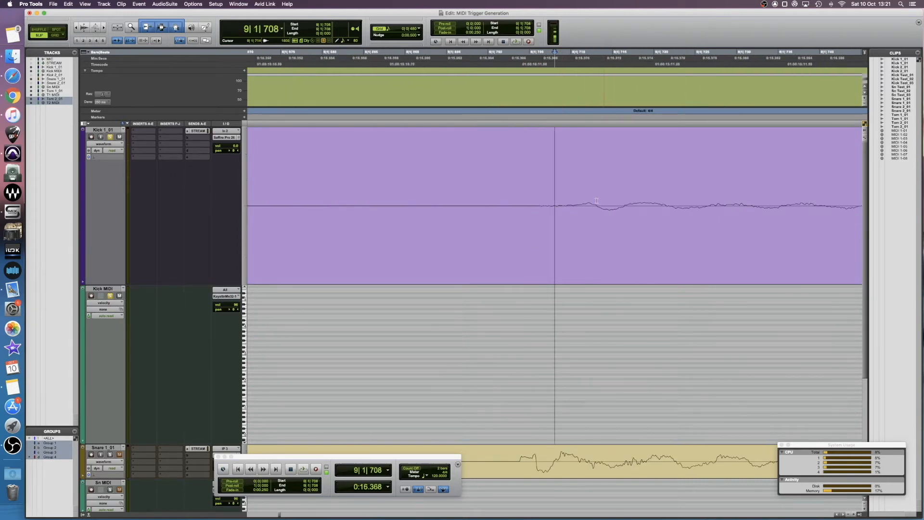
{"action": "key", "text": "Tab"}
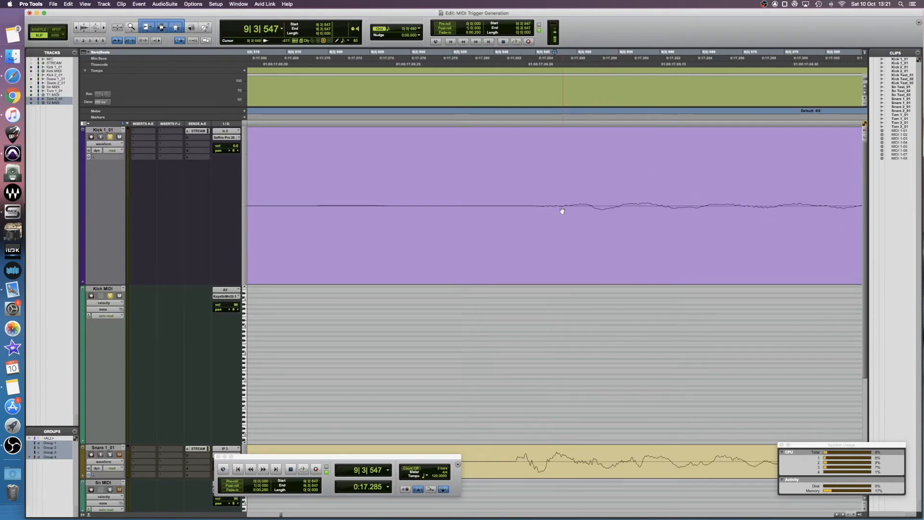
{"action": "key", "text": "Tab"}
Step: Shrink the track heights and move the solo from Kick 1_01 to Snare 1_01
{"action": "key", "text": "Tab"}
{"action": "key", "text": "1"}
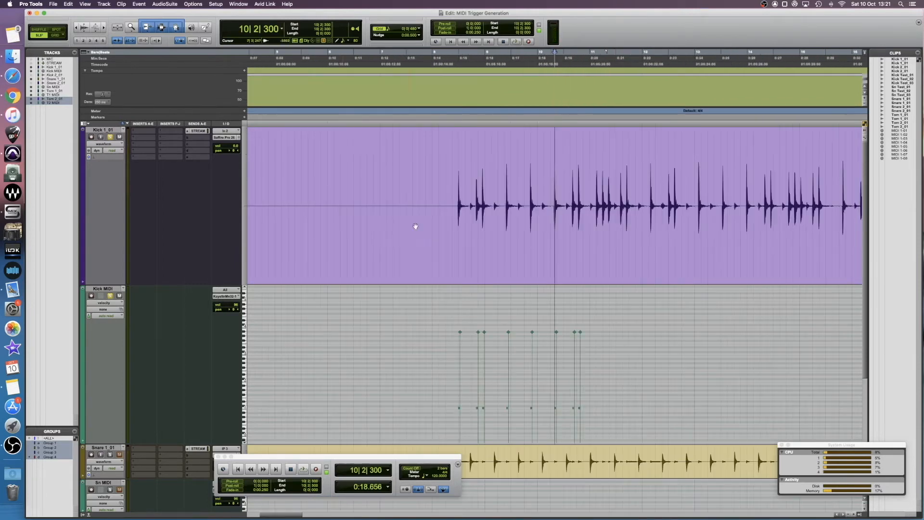
{"action": "key", "text": "ctrl+Down"}
{"action": "key", "text": "ctrl+Down"}
{"action": "key", "text": "ctrl+Down"}
{"action": "left_click", "coordinate": [111, 173]}
{"action": "left_click", "coordinate": [110, 208]}
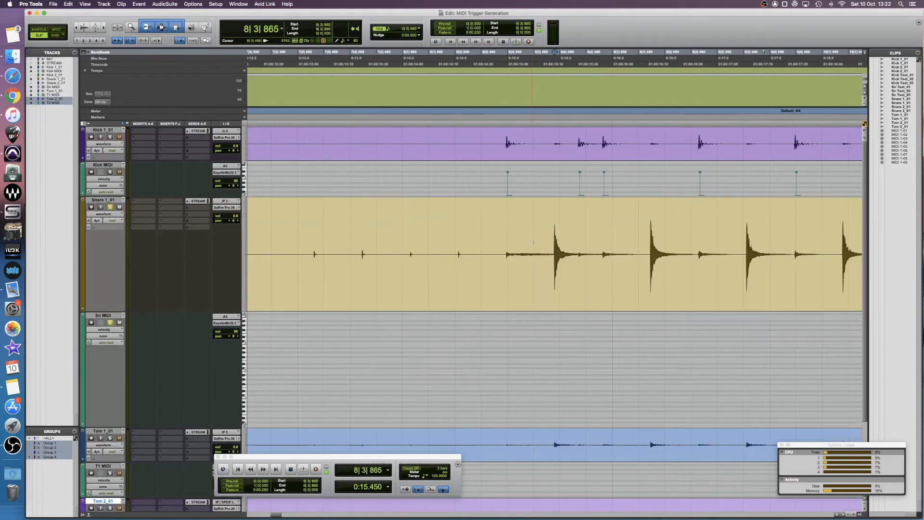
{"action": "left_click", "coordinate": [542, 248]}
{"action": "key", "text": "Tab"}
Step: Paste MIDI trigger notes onto the Sn MIDI track at each successive snare transient
{"action": "key", "text": "r"}
{"action": "key", "text": "r"}
{"action": "key", "text": "r"}
{"action": "key", "text": "r"}
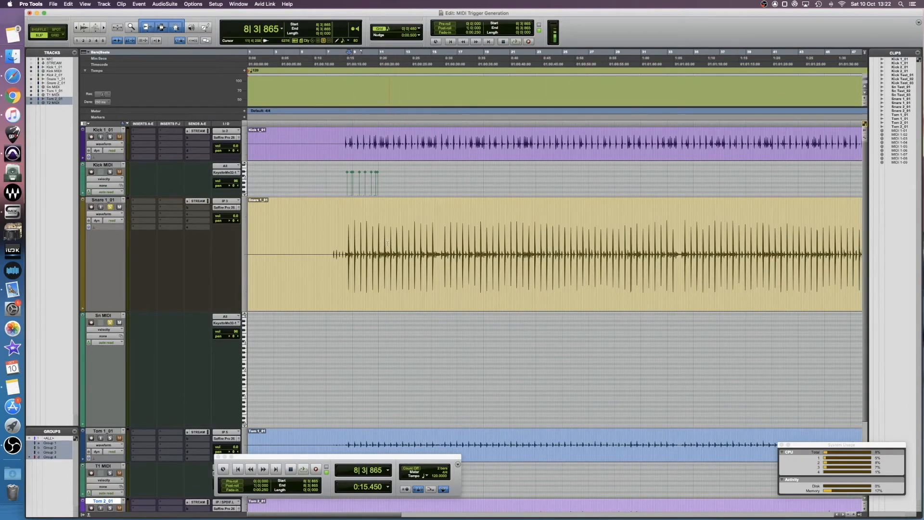
{"action": "key", "text": "t"}
{"action": "key", "text": "t"}
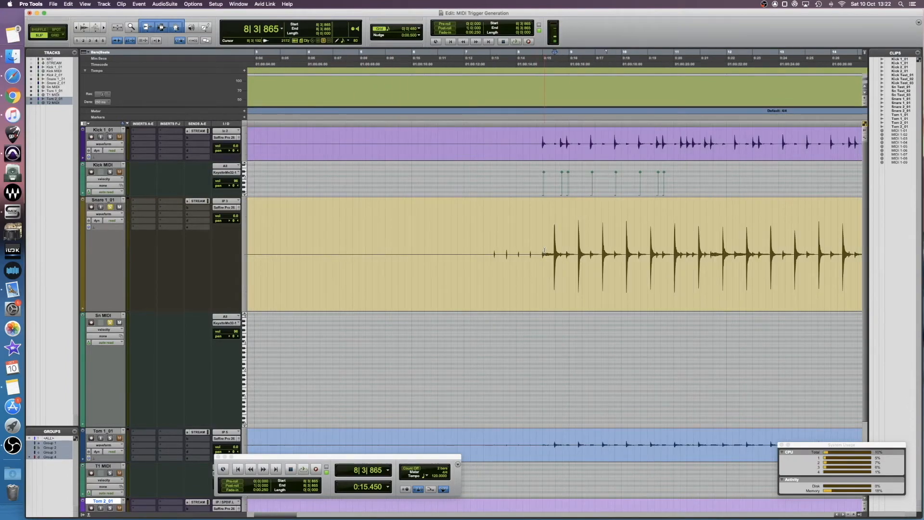
{"action": "scroll", "coordinate": [568, 231], "scroll_direction": "right", "scroll_amount": 3}
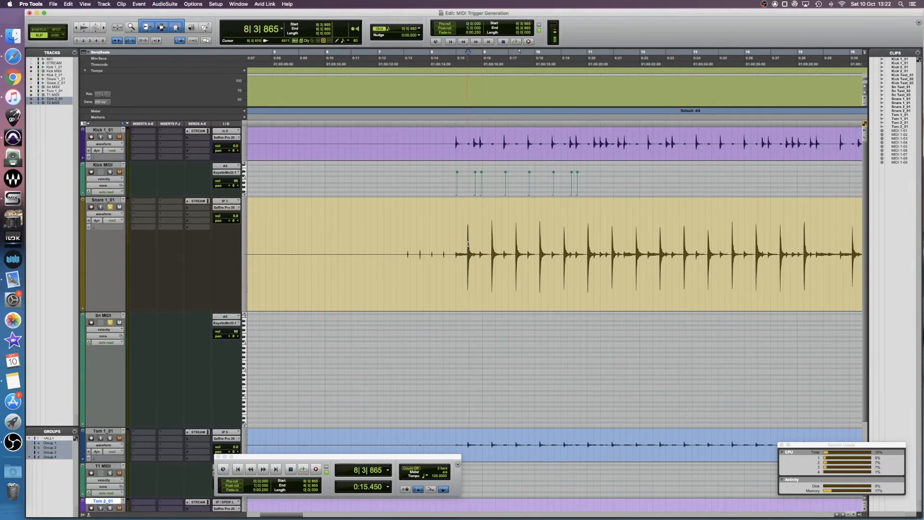
{"action": "key", "text": "super+alt+bracketright"}
{"action": "key", "text": "super+alt+bracketleft"}
{"action": "key", "text": "super+alt+bracketright"}
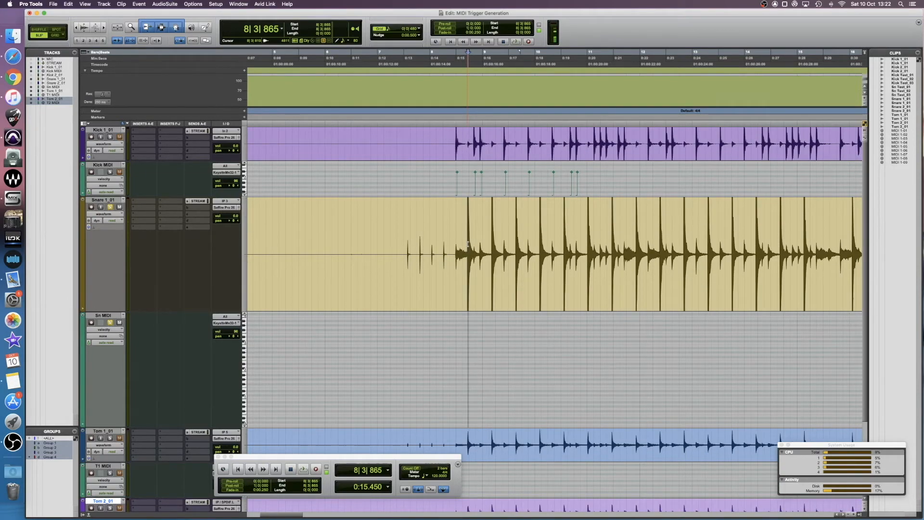
{"action": "key", "text": "super+alt+bracketleft"}
{"action": "key", "text": "super+alt+bracketleft"}
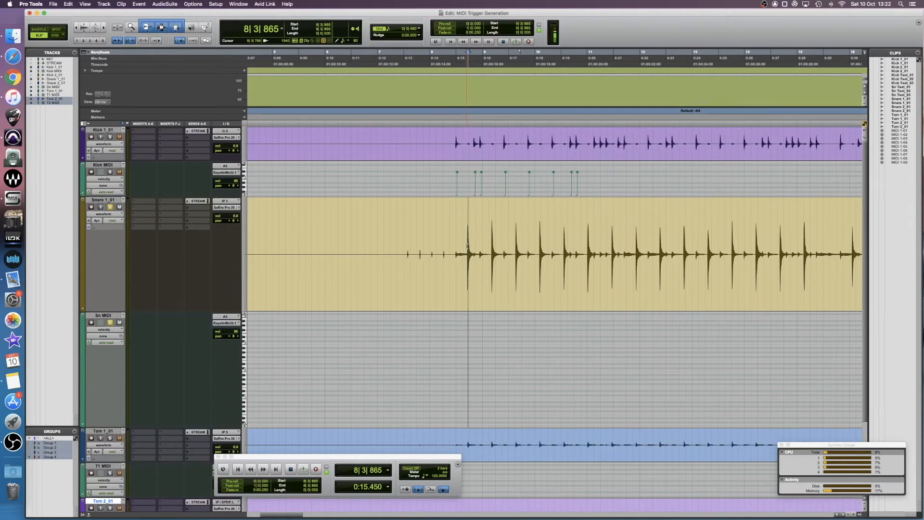
{"action": "key", "text": "super+alt+bracketright"}
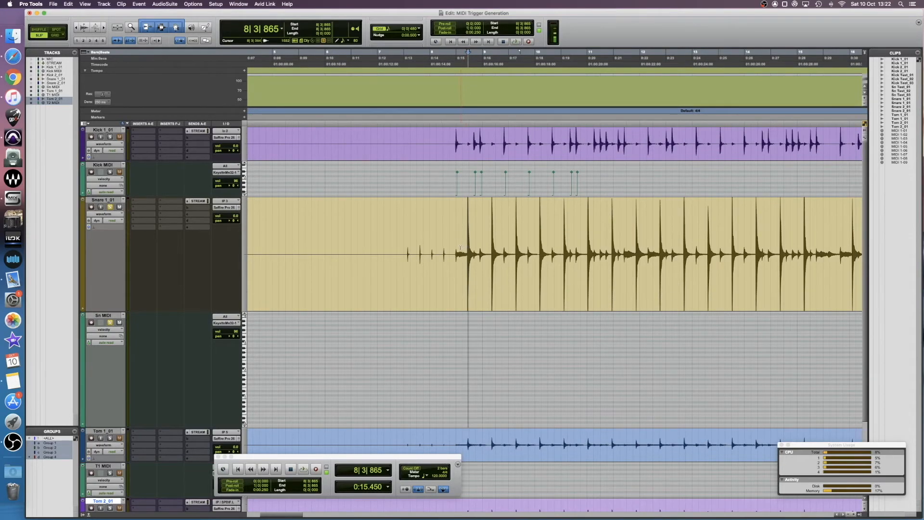
{"action": "key", "text": "super+bracketright"}
{"action": "key", "text": "super+bracketright"}
{"action": "key", "text": "super+v"}
{"action": "key", "text": "Tab"}
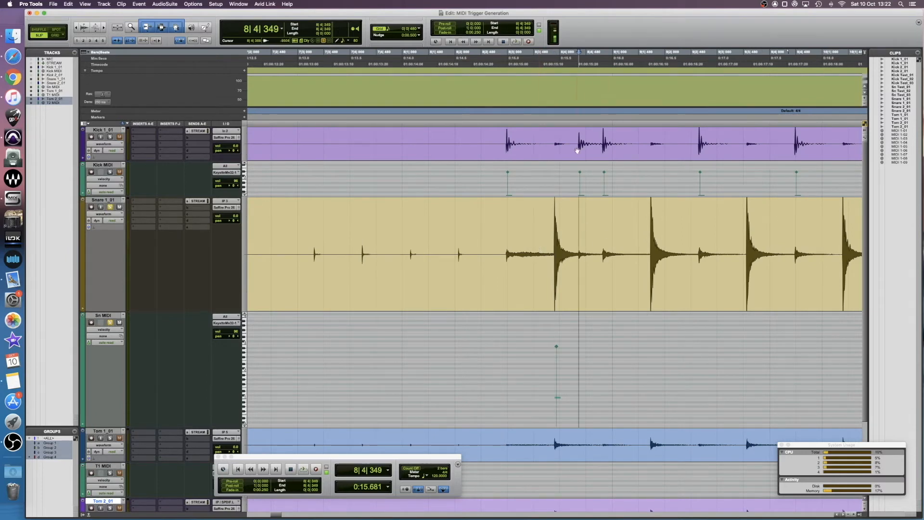
{"action": "key", "text": "Tab"}
{"action": "key", "text": "Tab"}
{"action": "key", "text": "super+v"}
{"action": "key", "text": "Tab"}
{"action": "key", "text": "Tab"}
{"action": "key", "text": "super+v"}
{"action": "key", "text": "Tab"}
{"action": "key", "text": "Tab"}
{"action": "key", "text": "super+v"}
{"action": "key", "text": "Tab"}
{"action": "key", "text": "Tab"}
{"action": "key", "text": "super+v"}
{"action": "key", "text": "Tab"}
{"action": "key", "text": "Tab"}
{"action": "key", "text": "super+v"}
{"action": "key", "text": "Tab"}
{"action": "key", "text": "Tab"}
{"action": "key", "text": "super+v"}
{"action": "key", "text": "Tab"}
{"action": "key", "text": "Tab"}
{"action": "key", "text": "Tab"}
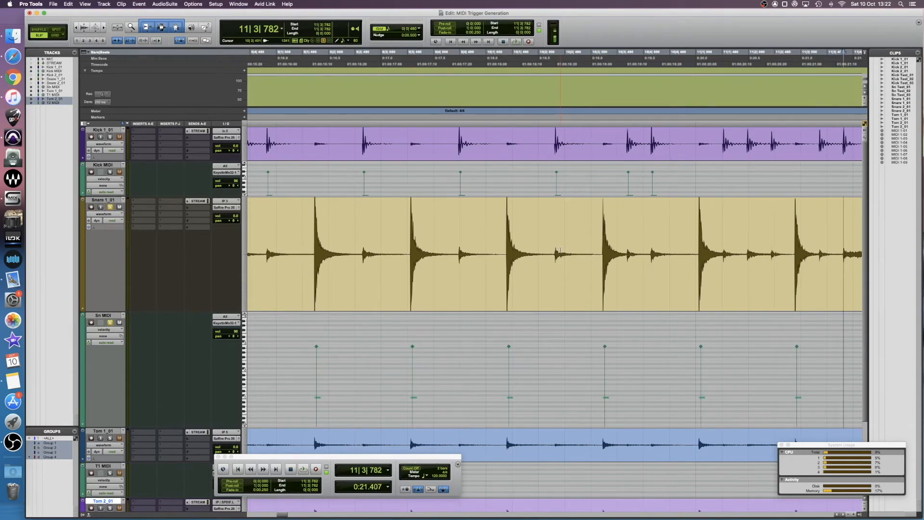
{"action": "key", "text": "super+v"}
Step: Step through the snare transients at different zoom levels to examine the pasted Sn MIDI notes
{"action": "key", "text": "r"}
{"action": "key", "text": "r"}
{"action": "left_click", "coordinate": [387, 260]}
{"action": "key", "text": "t"}
{"action": "key", "text": "t"}
{"action": "left_click", "coordinate": [532, 262]}
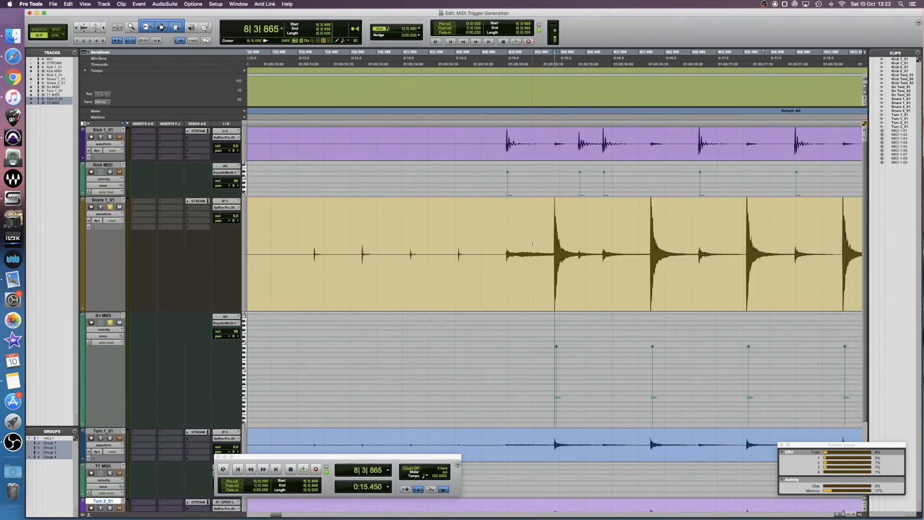
{"action": "key", "text": "Tab"}
{"action": "key", "text": "t"}
{"action": "key", "text": "t"}
{"action": "key", "text": "t"}
{"action": "key", "text": "t"}
{"action": "key", "text": "t"}
{"action": "key", "text": "t"}
{"action": "key", "text": "t"}
{"action": "key", "text": "t"}
{"action": "key", "text": "Tab"}
{"action": "key", "text": "Tab"}
{"action": "key", "text": "Tab"}
{"action": "key", "text": "Tab"}
{"action": "key", "text": "Tab"}
{"action": "key", "text": "Tab"}
{"action": "key", "text": "Tab"}
{"action": "key", "text": "Tab"}
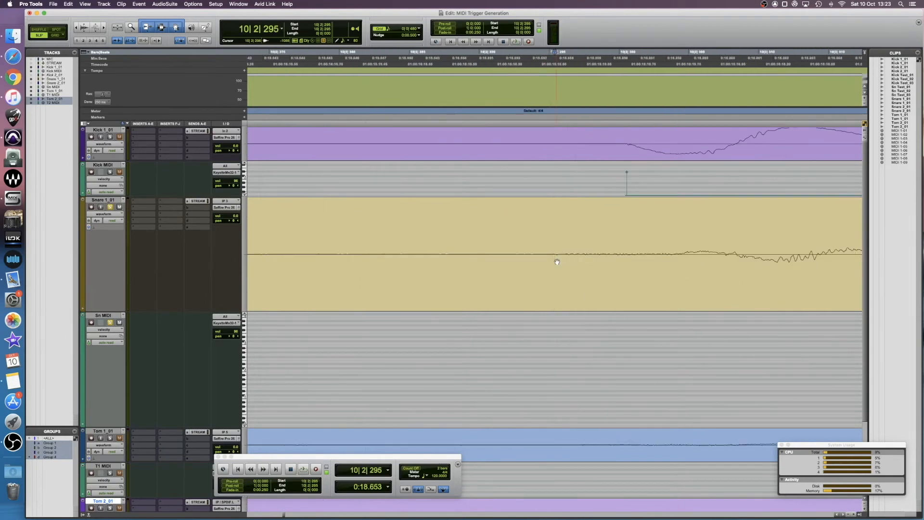
{"action": "key", "text": "alt+a"}
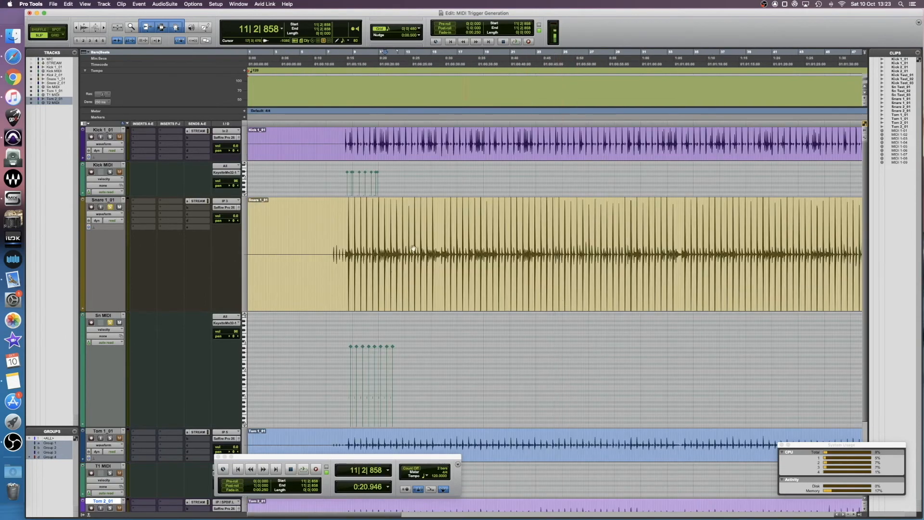
{"action": "left_click", "coordinate": [345, 250]}
{"action": "key", "text": "t"}
{"action": "key", "text": "t"}
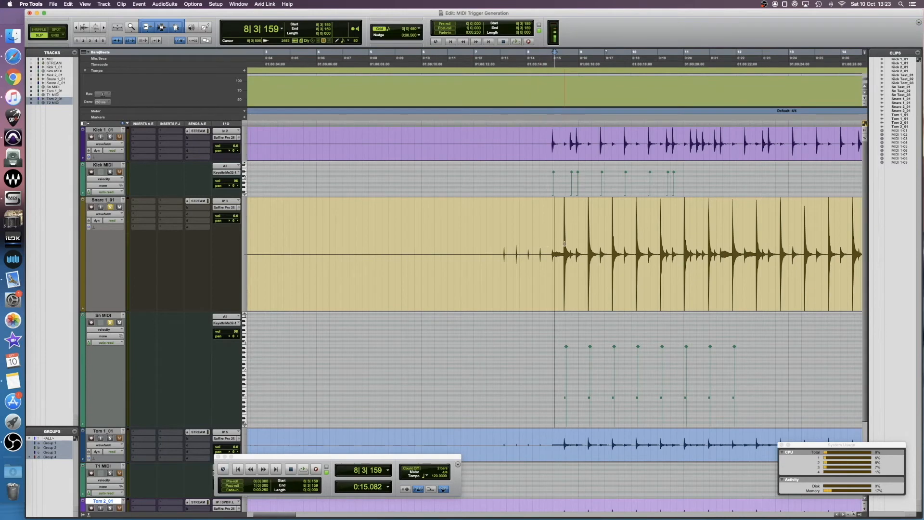
{"action": "key", "text": "Tab"}
{"action": "key", "text": "t"}
{"action": "key", "text": "t"}
{"action": "key", "text": "t"}
{"action": "key", "text": "t"}
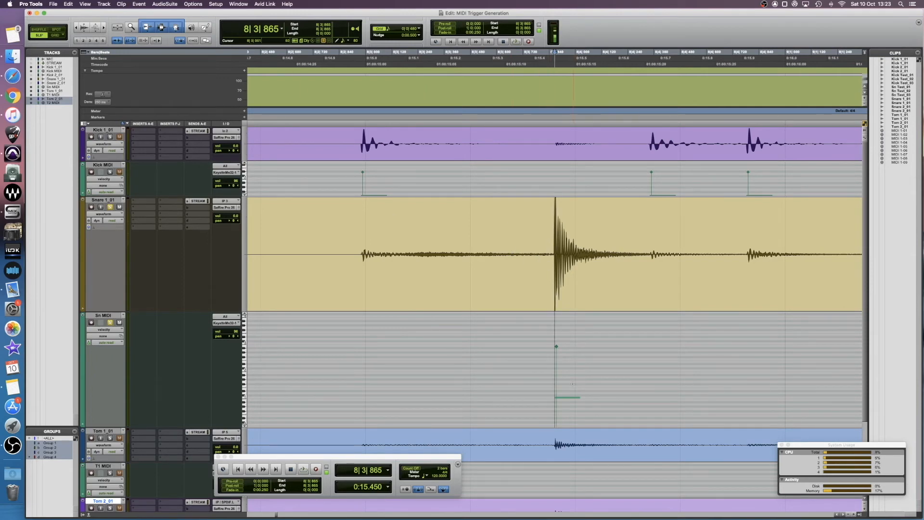
Step: Zoom in closely on the first Sn MIDI note to examine its alignment with the snare transient
{"action": "mouse_move", "coordinate": [567, 398]}
{"action": "left_mouse_down"}
{"action": "mouse_move", "coordinate": [559, 396]}
{"action": "mouse_move", "coordinate": [567, 396]}
{"action": "left_mouse_up"}
{"action": "key", "text": "r"}
{"action": "key", "text": "r"}
{"action": "key", "text": "t"}
{"action": "key", "text": "t"}
{"action": "key", "text": "t"}
{"action": "key", "text": "t"}
{"action": "key", "text": "t"}
{"action": "key", "text": "t"}
{"action": "key", "text": "t"}
{"action": "key", "text": "t"}
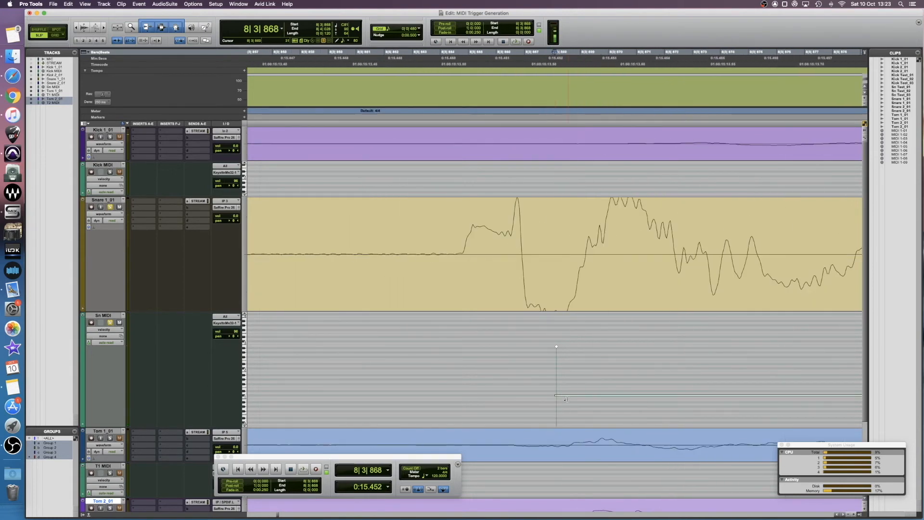
{"action": "key", "text": "r"}
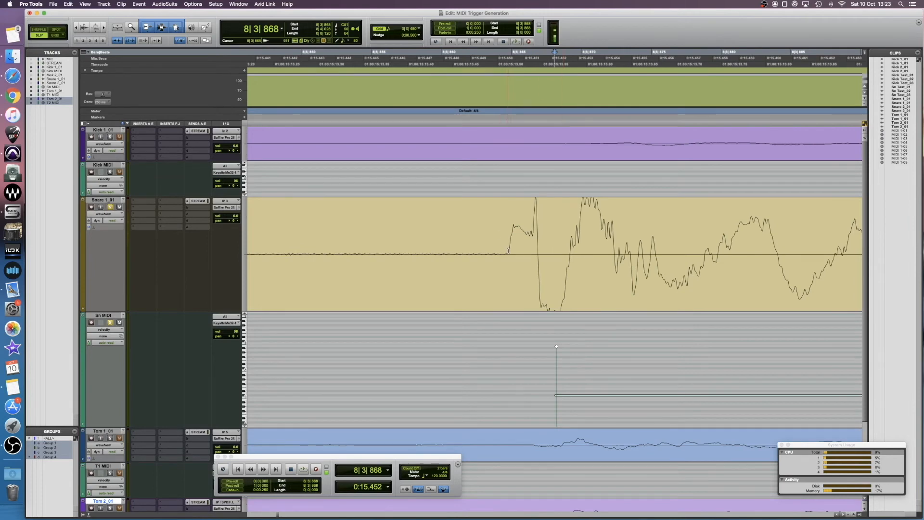
Step: Adjust the position of the first Sn MIDI note against the snare transient, then zoom back out
{"action": "left_click_drag", "start_coordinate": [418, 247], "coordinate": [505, 248]}
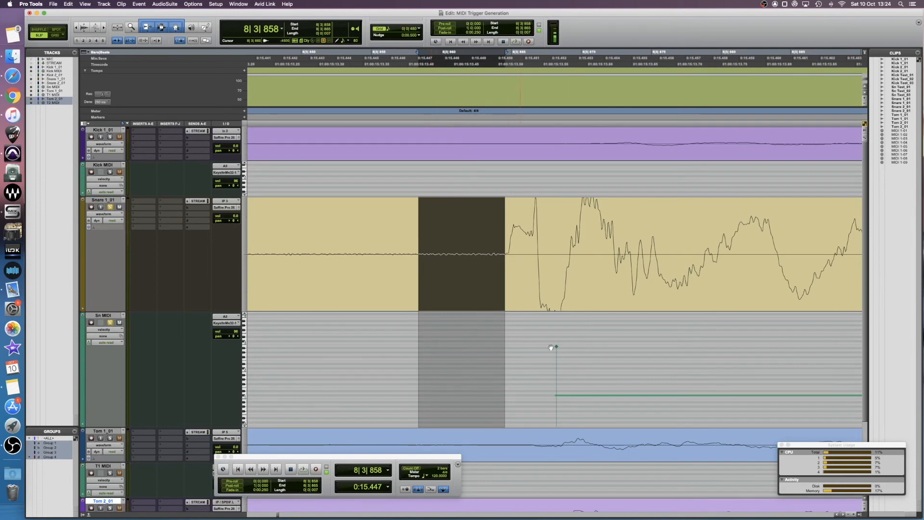
{"action": "left_click_drag", "start_coordinate": [570, 399], "coordinate": [441, 399]}
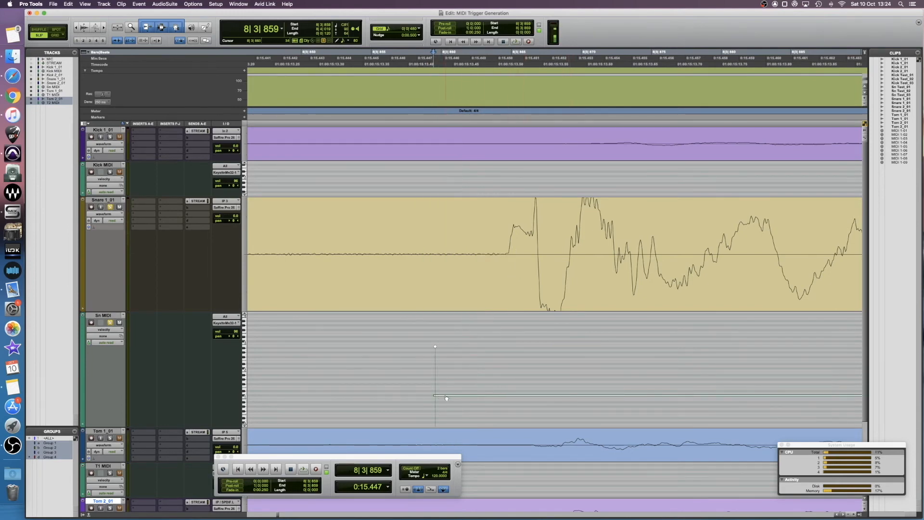
{"action": "left_click_drag", "start_coordinate": [447, 398], "coordinate": [524, 395]}
{"action": "scroll", "coordinate": [492, 331], "scroll_direction": "down", "scroll_amount": 10}
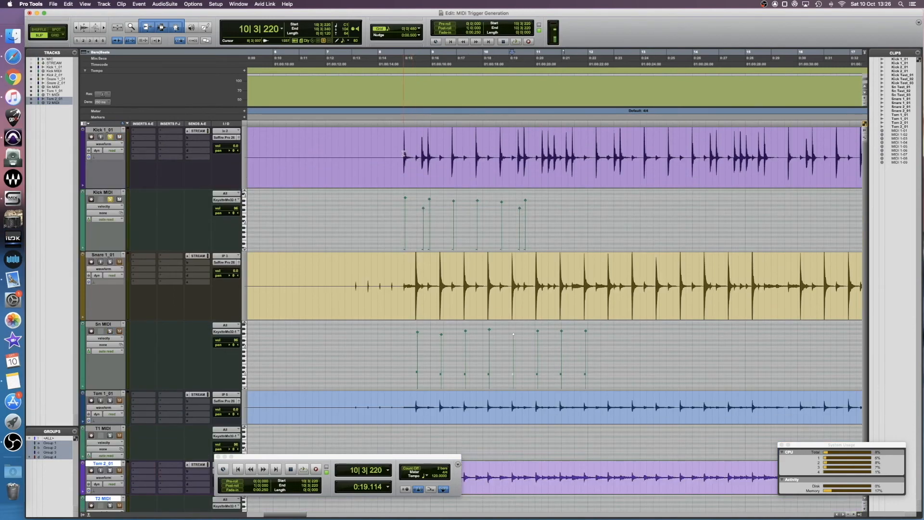
Step: Record the triggered kick and snare samples onto the Kik Test and Sn Test tracks and stop recording
{"action": "left_click", "coordinate": [405, 157]}
{"action": "left_click", "coordinate": [104, 4]}
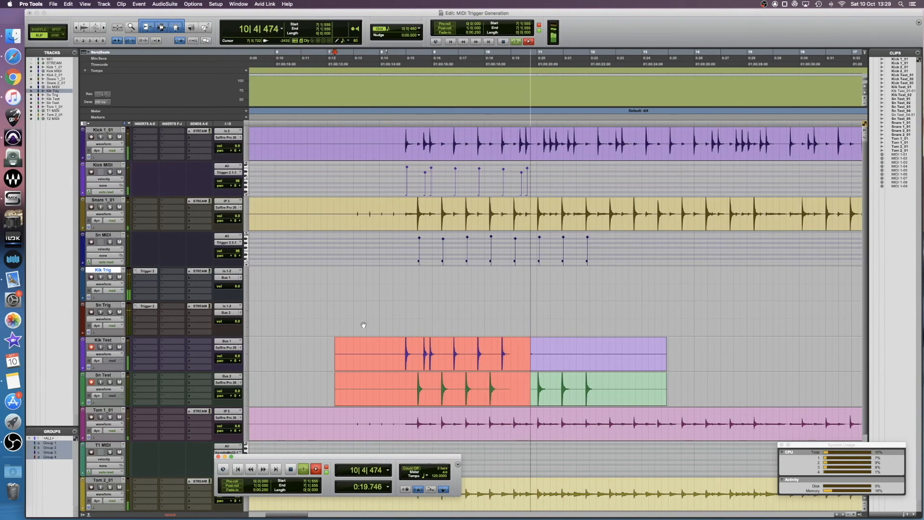
{"action": "key", "text": "space"}
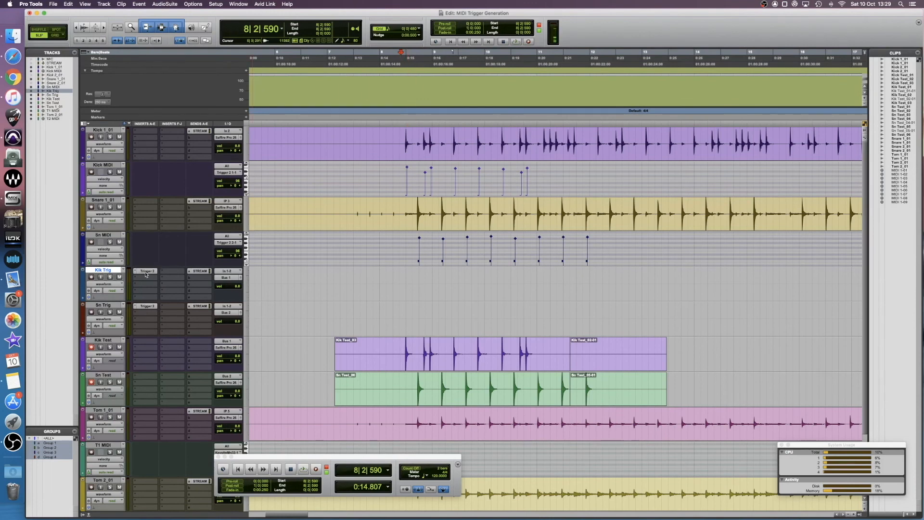
Step: Move the Kik Test track below Kick 1_01 and the Sn Test track below Snare 1_01
{"action": "left_click_drag", "start_coordinate": [401, 354], "coordinate": [551, 359]}
{"action": "left_click_drag", "start_coordinate": [100, 340], "coordinate": [100, 174]}
{"action": "left_click_drag", "start_coordinate": [97, 371], "coordinate": [100, 272]}
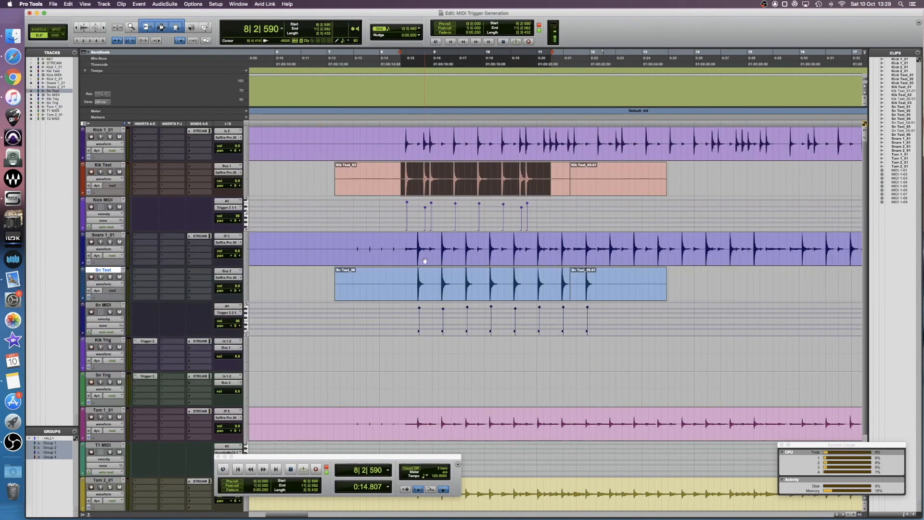
Step: Select the Kick 1_01 and Kik Test tracks and enlarge their track heights
{"action": "left_click", "coordinate": [107, 131]}
{"action": "left_click", "coordinate": [108, 167], "text": "shift"}
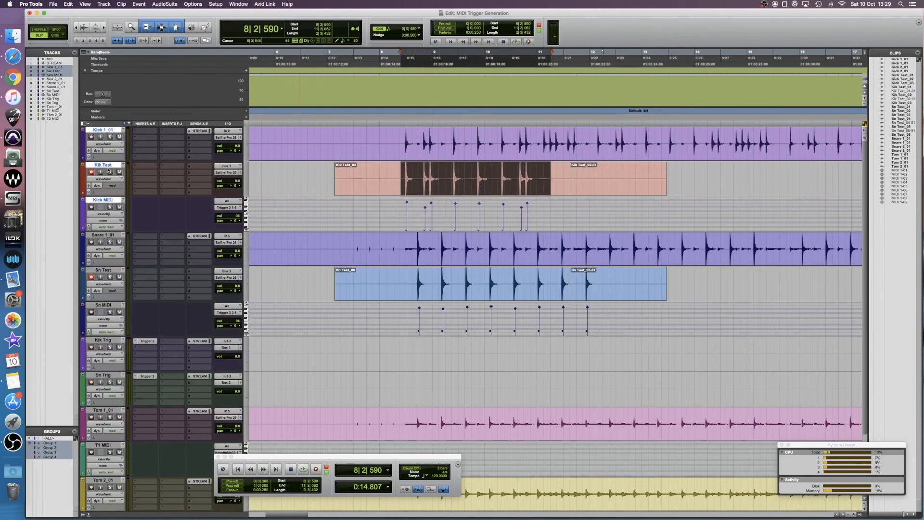
{"action": "key", "text": "ctrl+Up"}
{"action": "key", "text": "ctrl+Up"}
{"action": "key", "text": "ctrl+Up"}
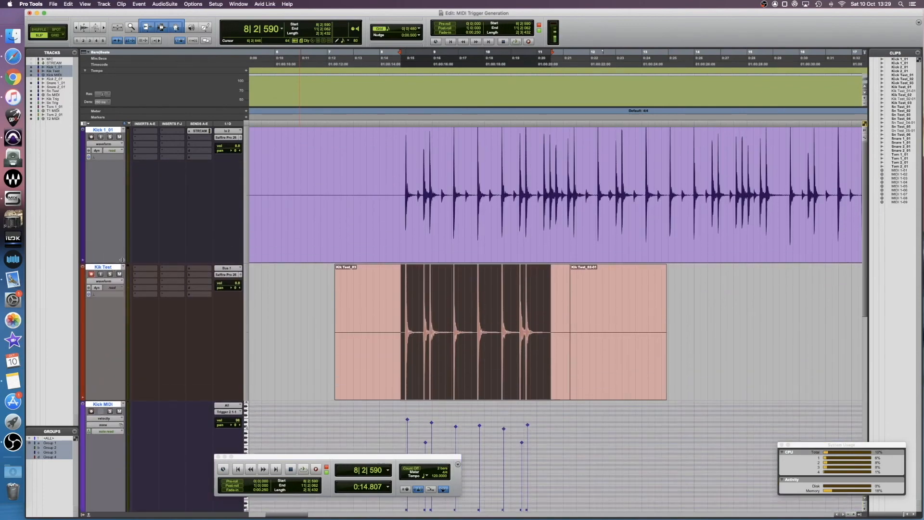
Step: Jump to the first kick transient and zoom in closely on Kick 1_01 and Kik Test
{"action": "left_click", "coordinate": [373, 170]}
{"action": "key", "text": "Tab"}
{"action": "key", "text": "t"}
{"action": "key", "text": "t"}
{"action": "key", "text": "t"}
{"action": "key", "text": "t"}
{"action": "key", "text": "t"}
{"action": "key", "text": "t"}
{"action": "key", "text": "t"}
{"action": "key", "text": "t"}
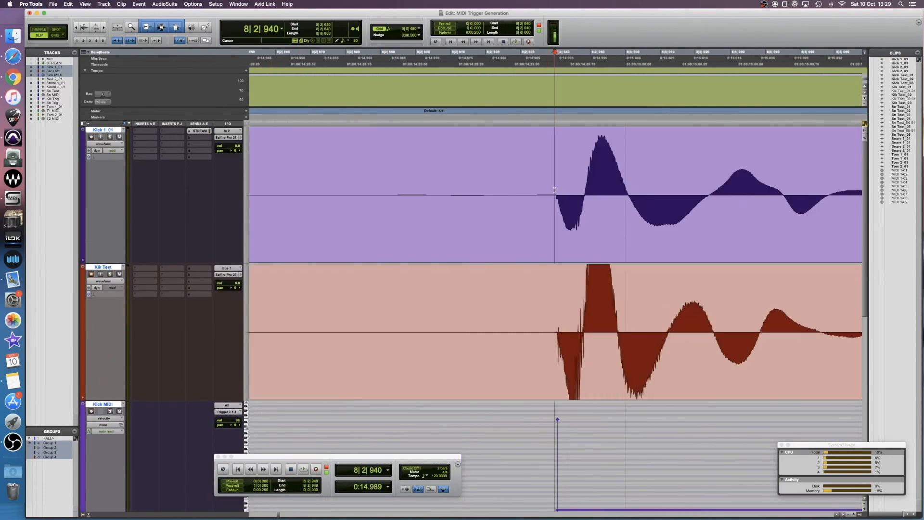
Step: Compare the Kik Test waveform's timing with Kick 1_01 while stepping through successive kick transients
{"action": "left_click_drag", "start_coordinate": [554, 202], "coordinate": [717, 202]}
{"action": "left_click_drag", "start_coordinate": [556, 332], "coordinate": [780, 337]}
{"action": "left_click", "coordinate": [541, 429]}
{"action": "left_click", "coordinate": [544, 195]}
{"action": "key", "text": "Tab"}
{"action": "key", "text": "Tab"}
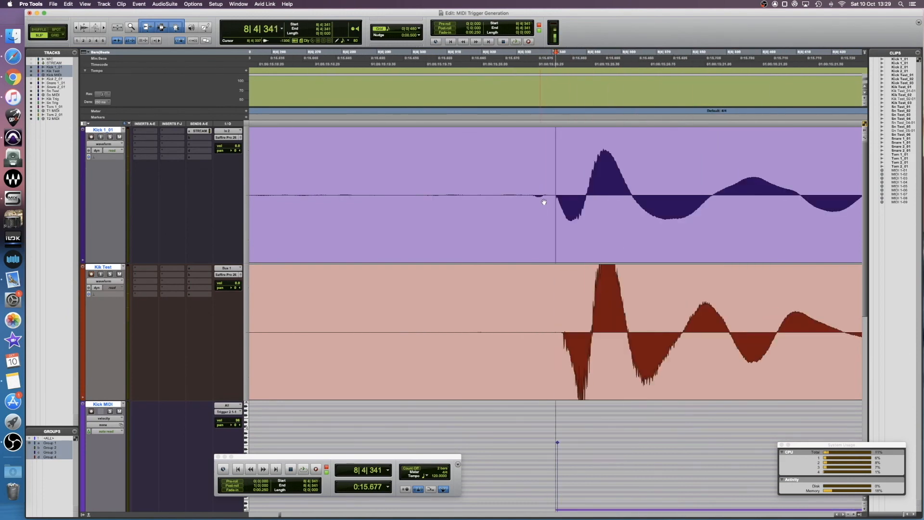
{"action": "key", "text": "Tab"}
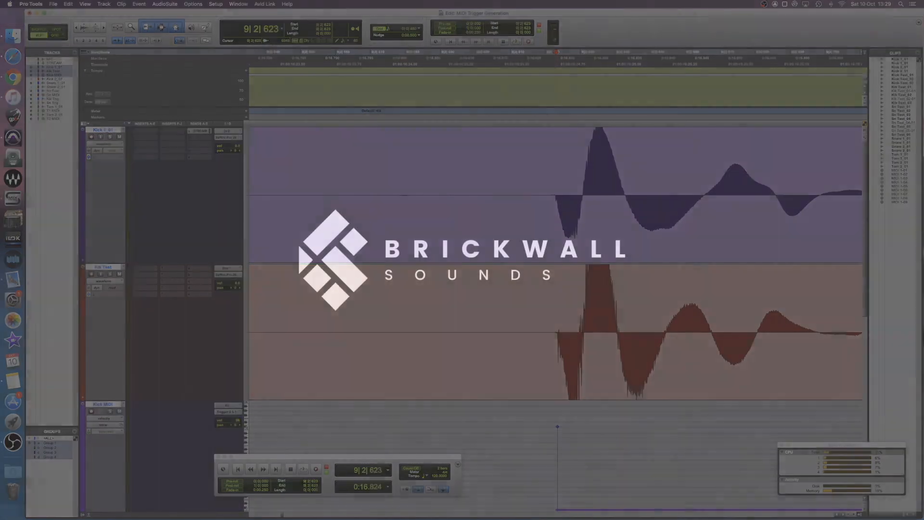